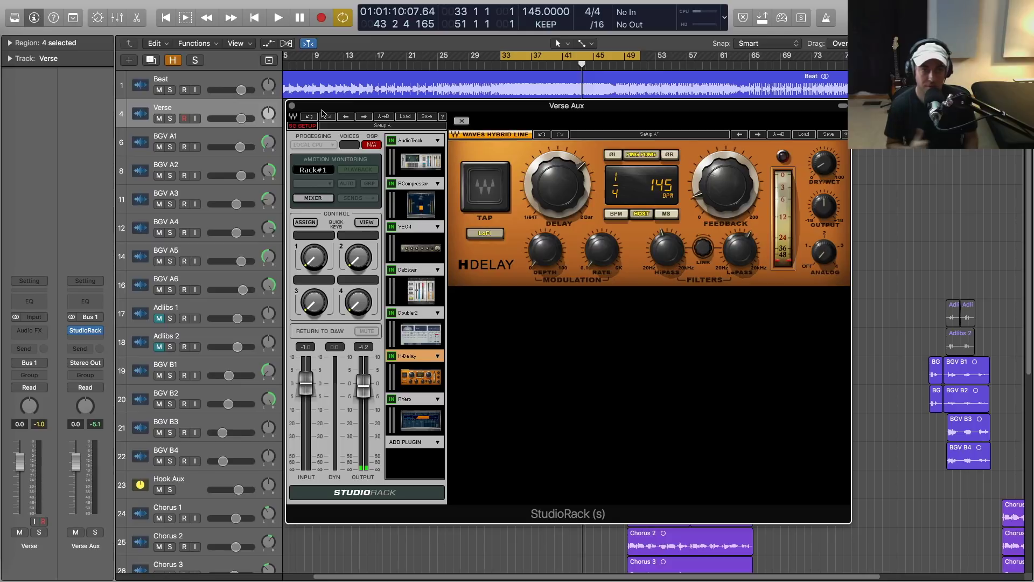
Play the looped verse section, listening to the vocals with the Beat track muted and with it unmuted.
key("space")
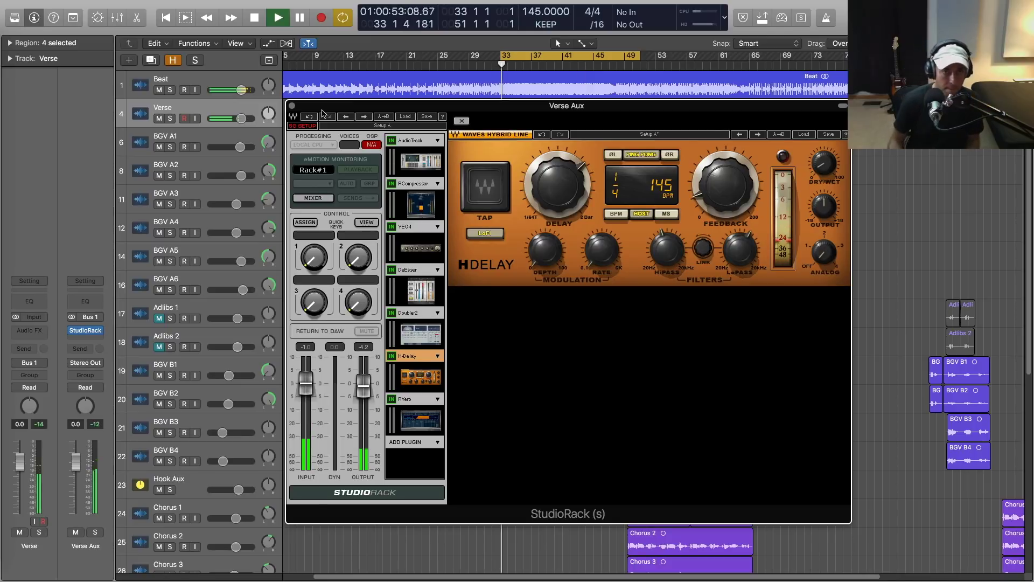
left_click(160, 90)
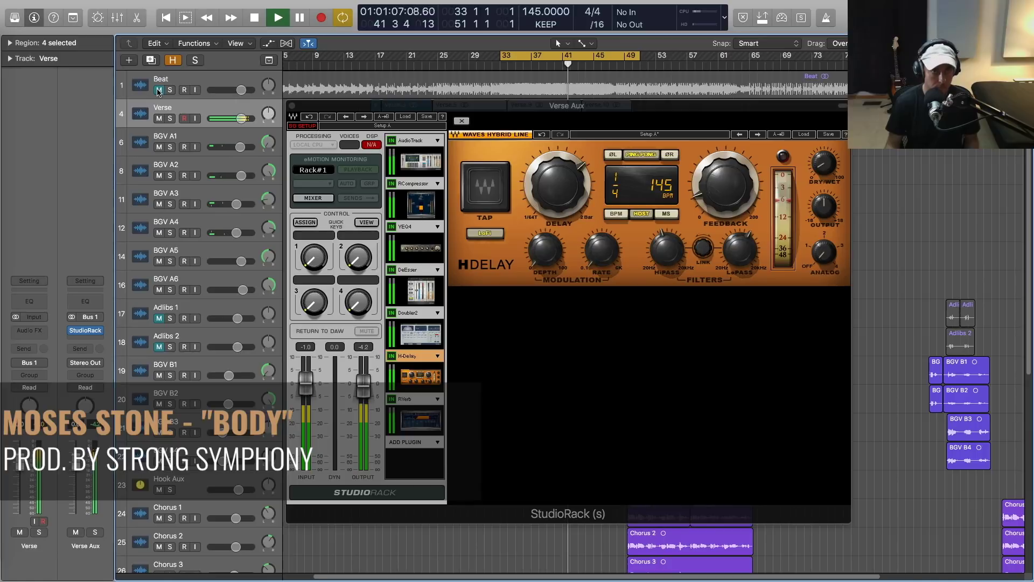
left_click(158, 90)
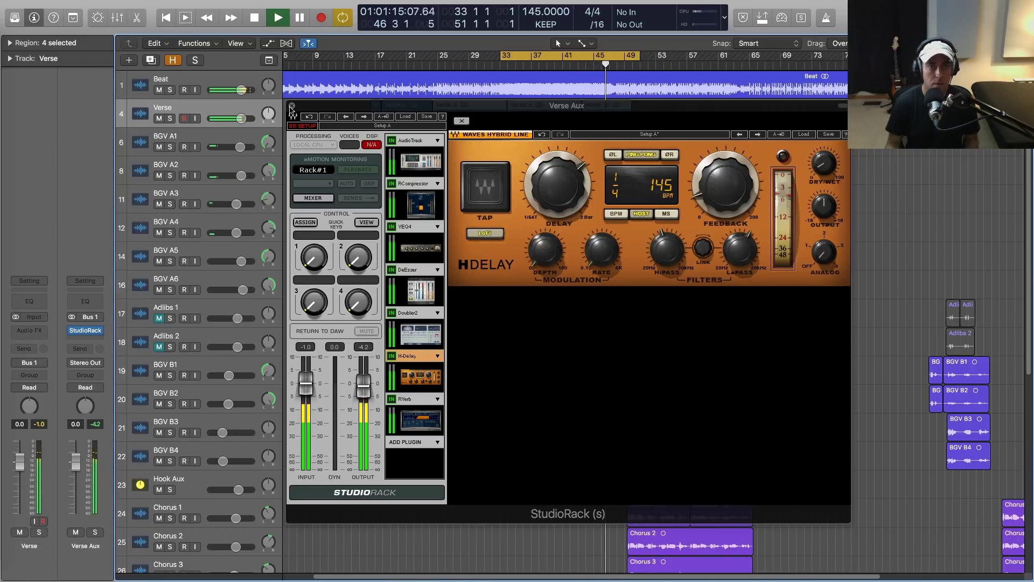
Close the Verse Aux rack, inspect the StudioRack chain on BGV Aux, and stop playback.
left_click(291, 106)
left_click(186, 137)
left_click(85, 330)
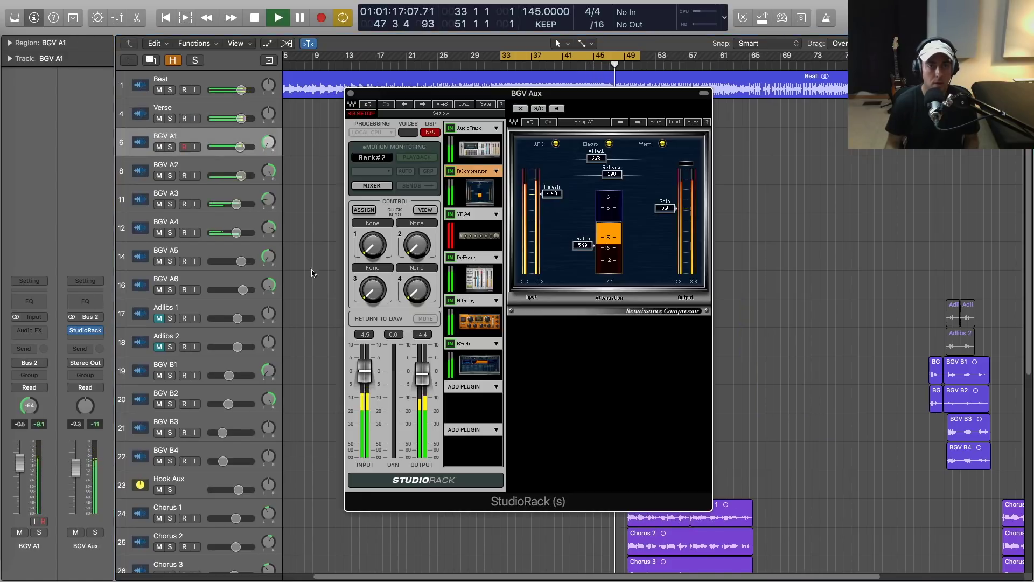
left_click_drag(460, 94, 455, 97)
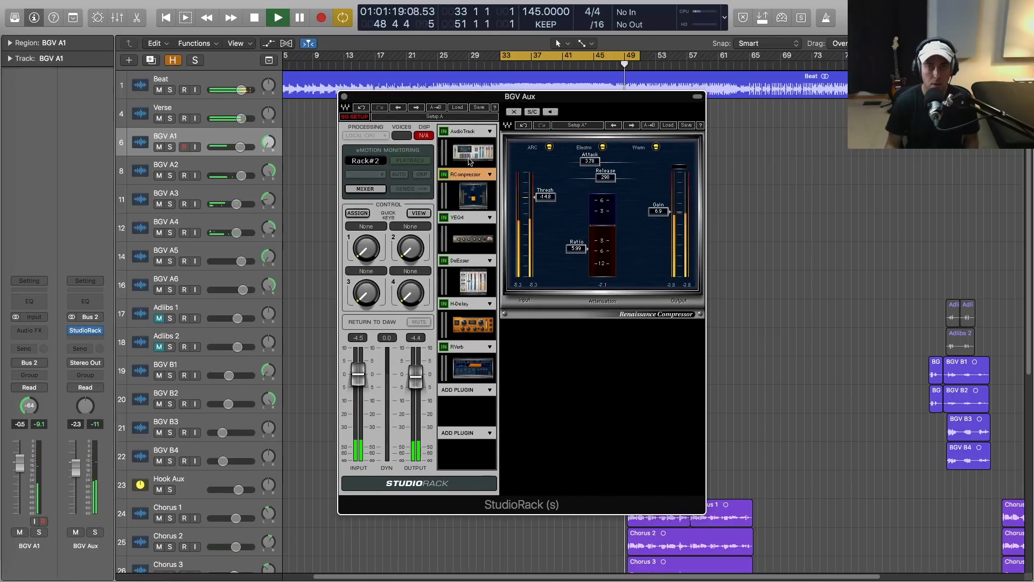
key("space")
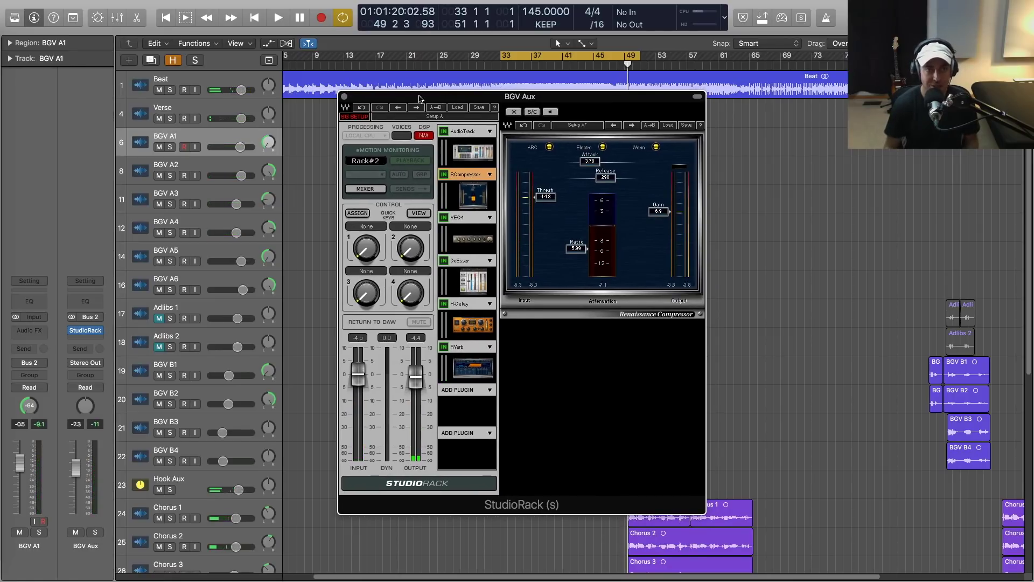
left_click(344, 96)
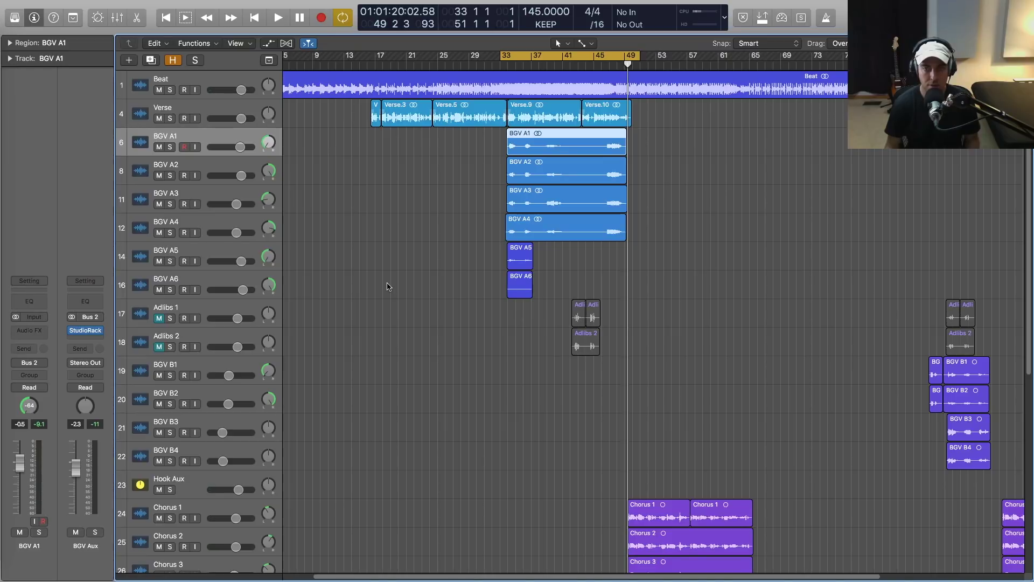
Set the cycle range around the first Adlibs 1 and Adlibs 2 regions, extending it from about bar 40 to bar 48.
key("super+Right")
key("super+Right")
key("super+Right")
scroll(416, 282, "right", 3)
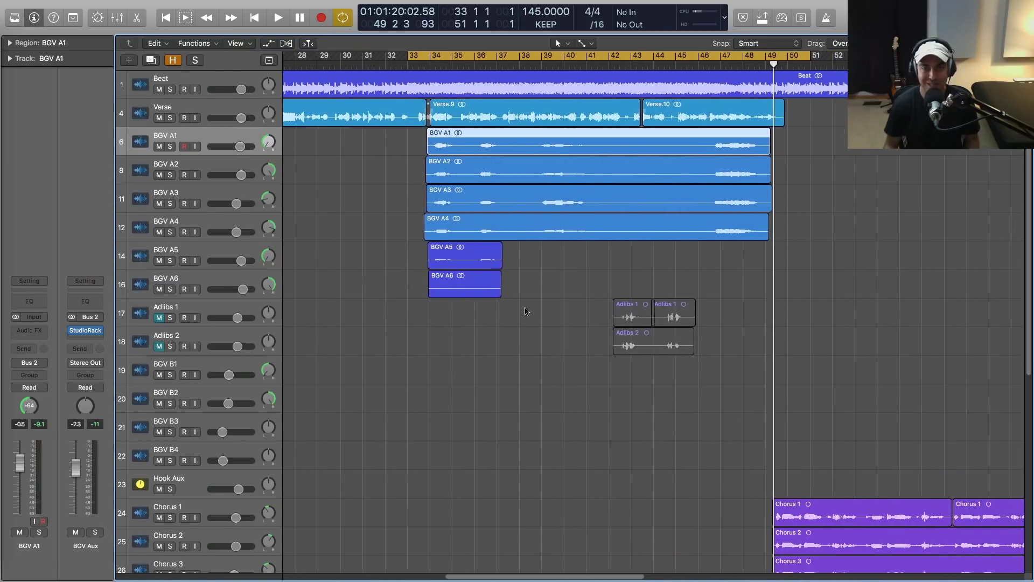
left_click_drag(542, 310, 694, 351)
key("super+u")
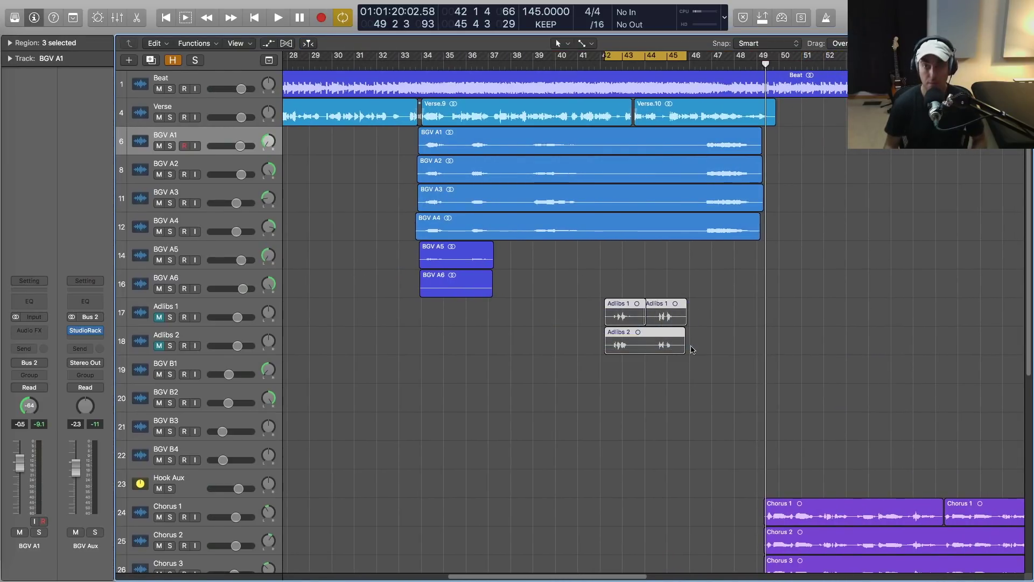
scroll(673, 347, "right", 1)
scroll(642, 345, "right", 2)
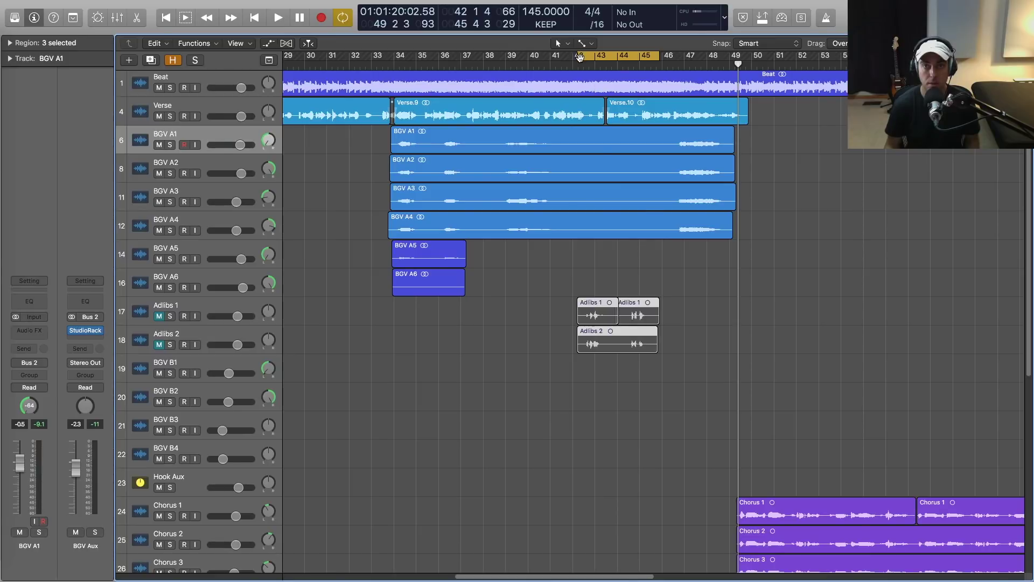
left_click_drag(579, 58, 534, 58)
left_click_drag(660, 56, 720, 56)
Unmute the Adlibs 1 and Adlibs 2 tracks.
left_click(159, 316)
left_click(161, 336)
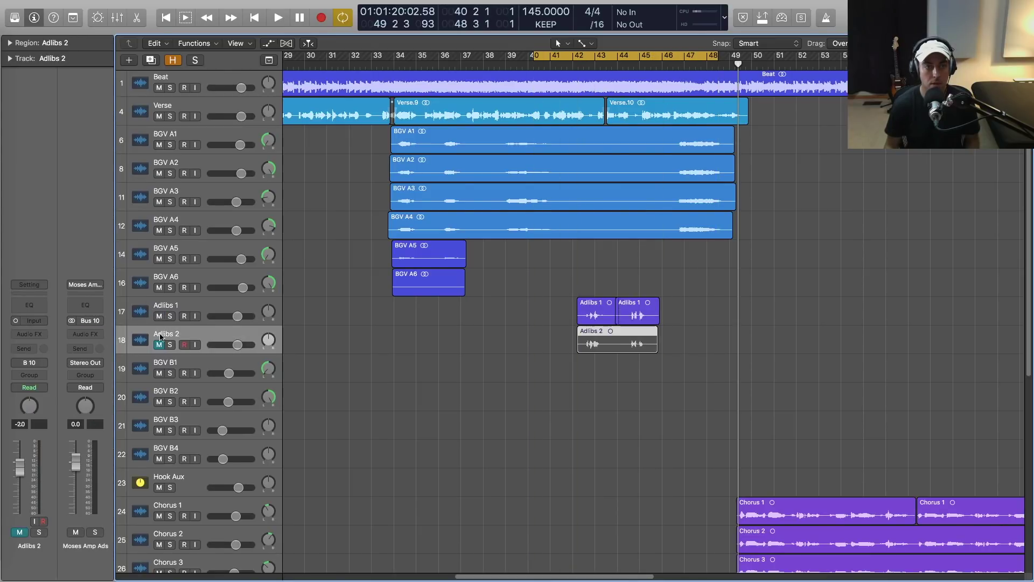
left_click(160, 343)
Mute the Verse track and the BGV A1 to BGV A6 tracks together, leaving no regions selected.
left_click(192, 281)
left_click(160, 116)
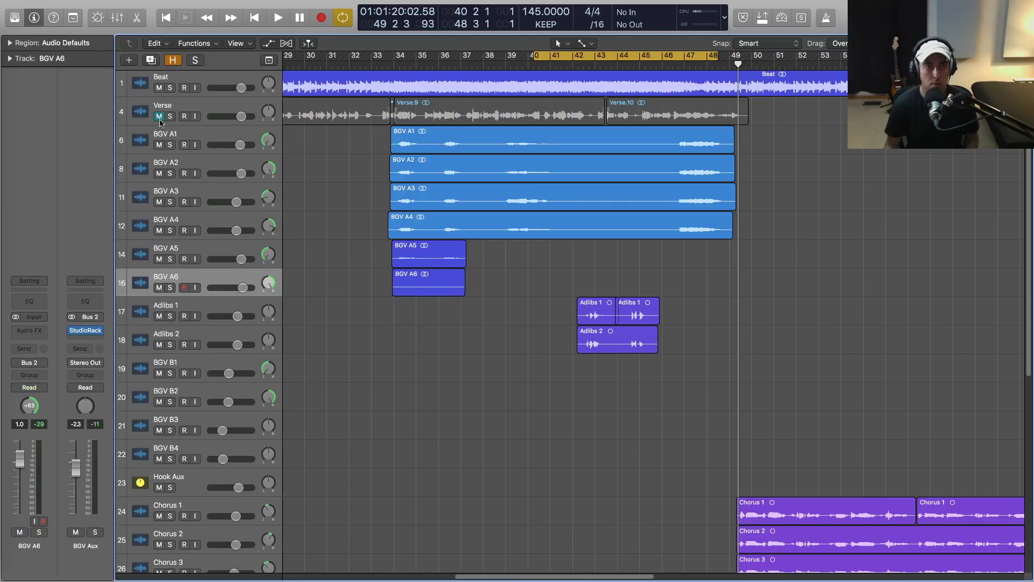
left_click(209, 109, "shift")
left_click(157, 117)
left_click(157, 117)
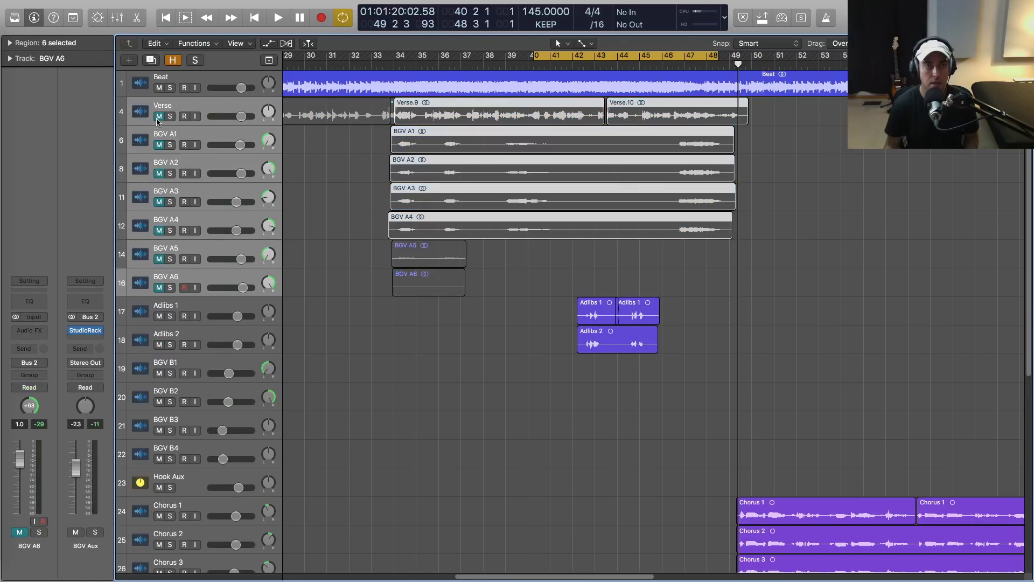
left_click(432, 369)
Play the cycled section to hear the unprocessed adlibs against the beat, and stop playback after the adlibs end.
key("space")
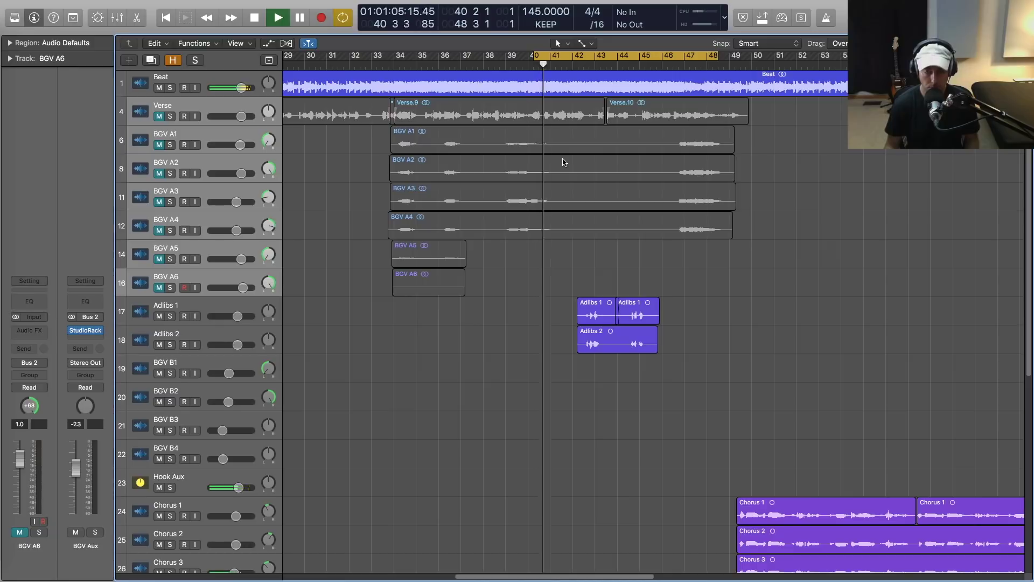
scroll(505, 254, "right", 2)
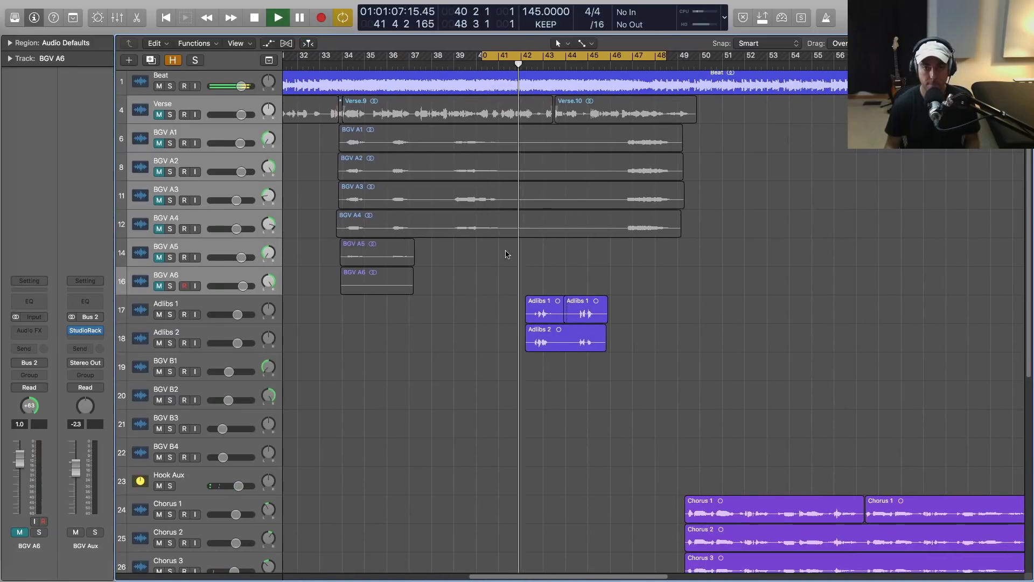
scroll(454, 250, "right", 1)
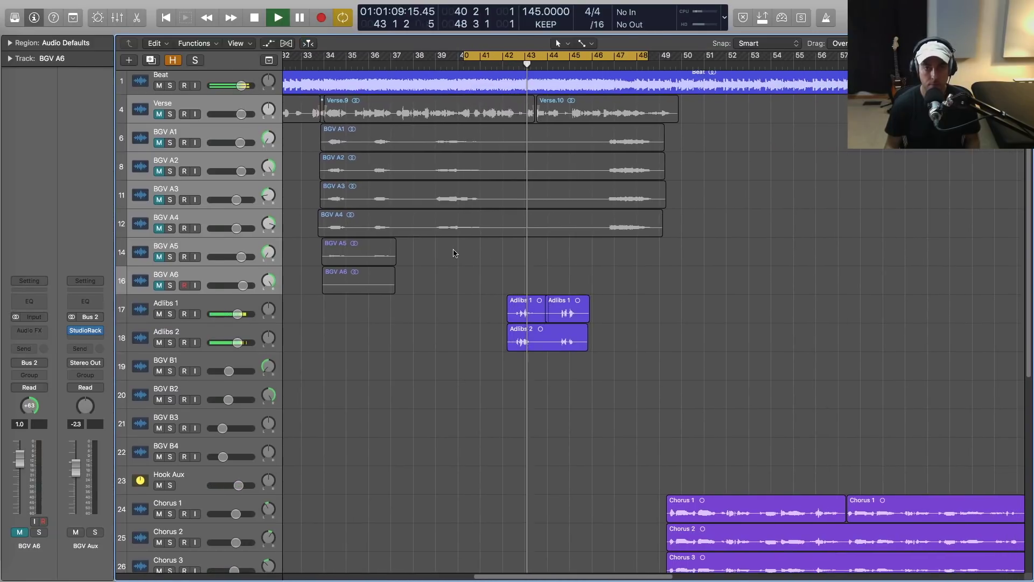
scroll(455, 253, "right", 1)
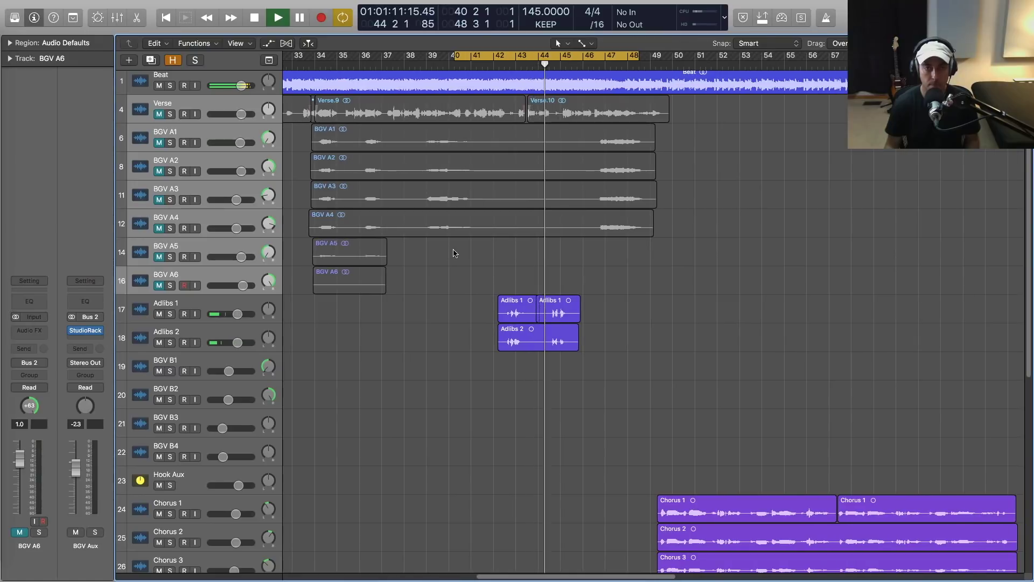
scroll(454, 253, "right", 1)
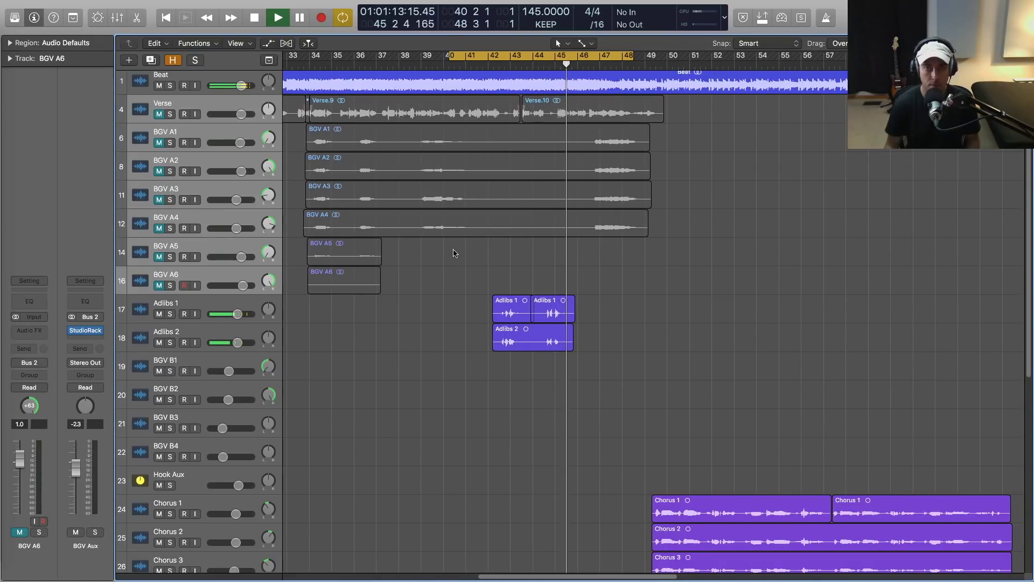
key("space")
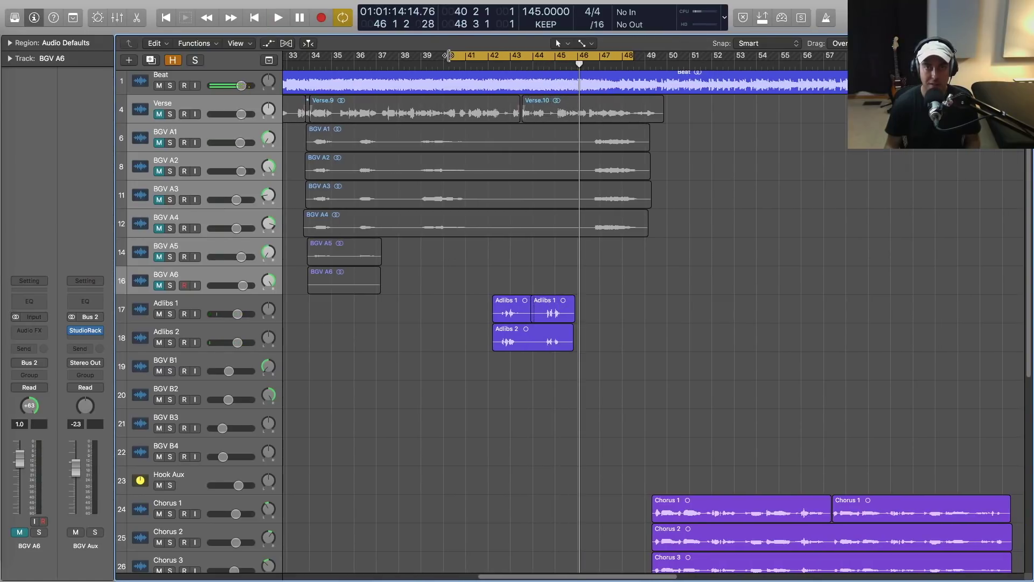
Tighten the cycle range around the adlibs to about bars 41 to 48.
left_click_drag(448, 56, 471, 55)
left_click_drag(627, 56, 616, 56)
scroll(555, 288, "right", 1)
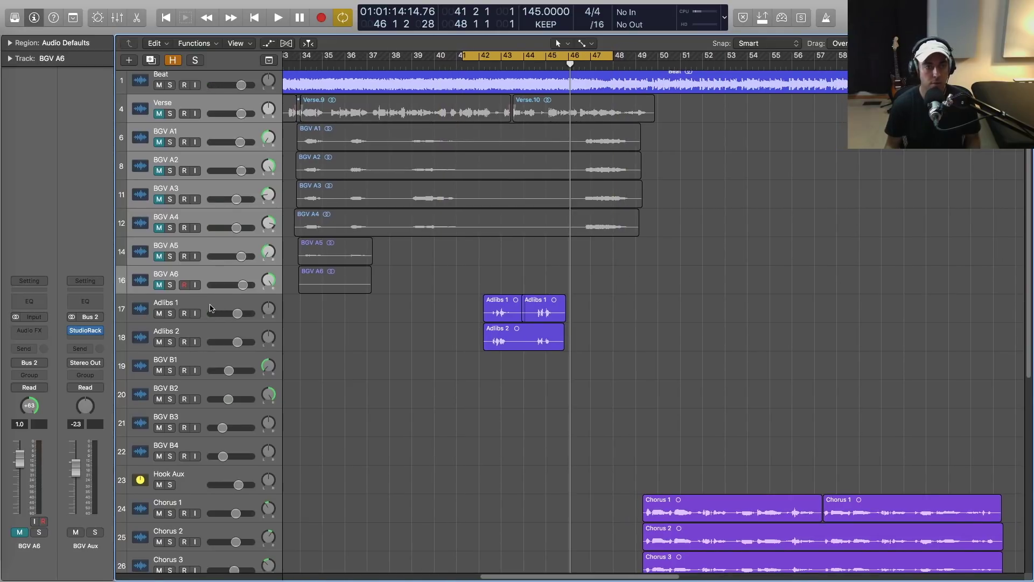
Insert StudioRack on the Adlibs 1 track's Bus 10 aux channel and move its window clear of the track list.
left_click(210, 313)
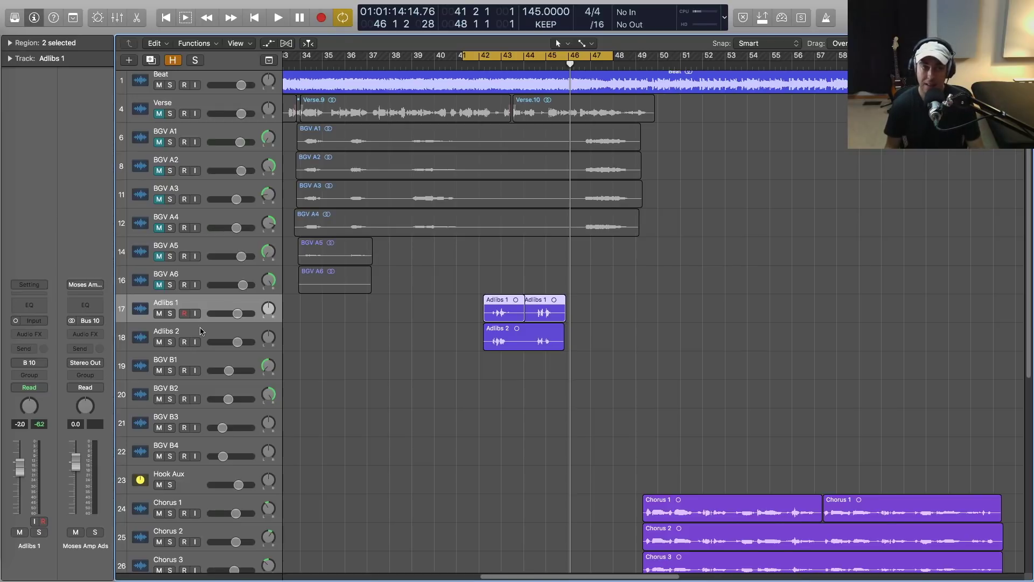
left_click(86, 340)
mouse_move(90, 356)
left_click(183, 357)
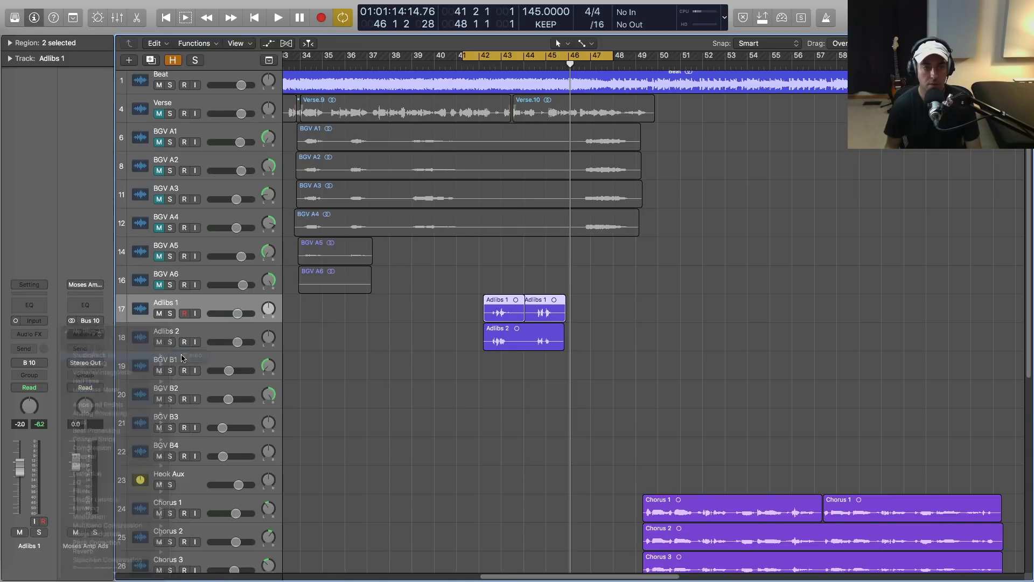
left_click_drag(79, 24, 686, 90)
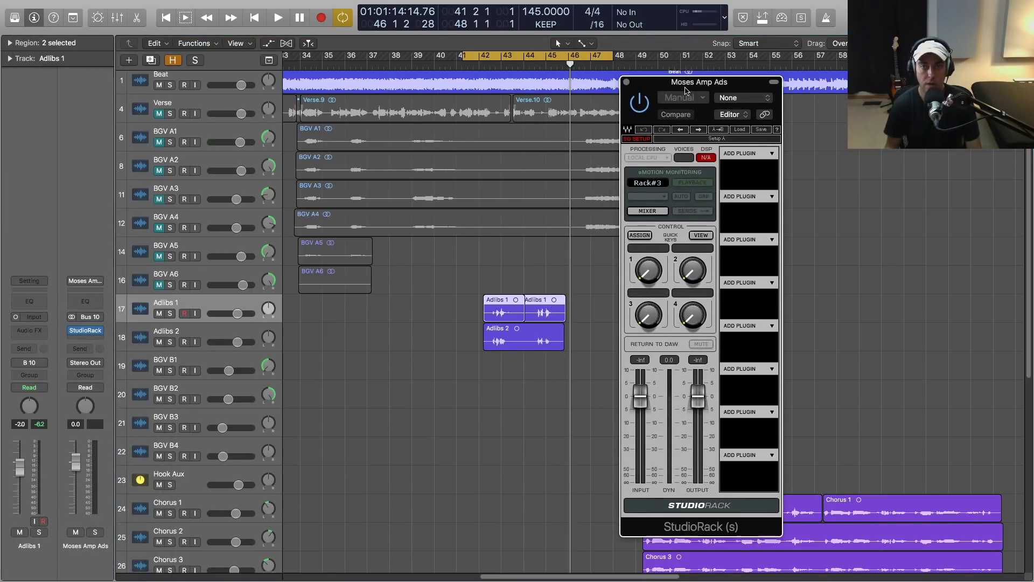
Open the Verse Aux StudioRack and place it beside the empty adlibs rack.
left_click(203, 213)
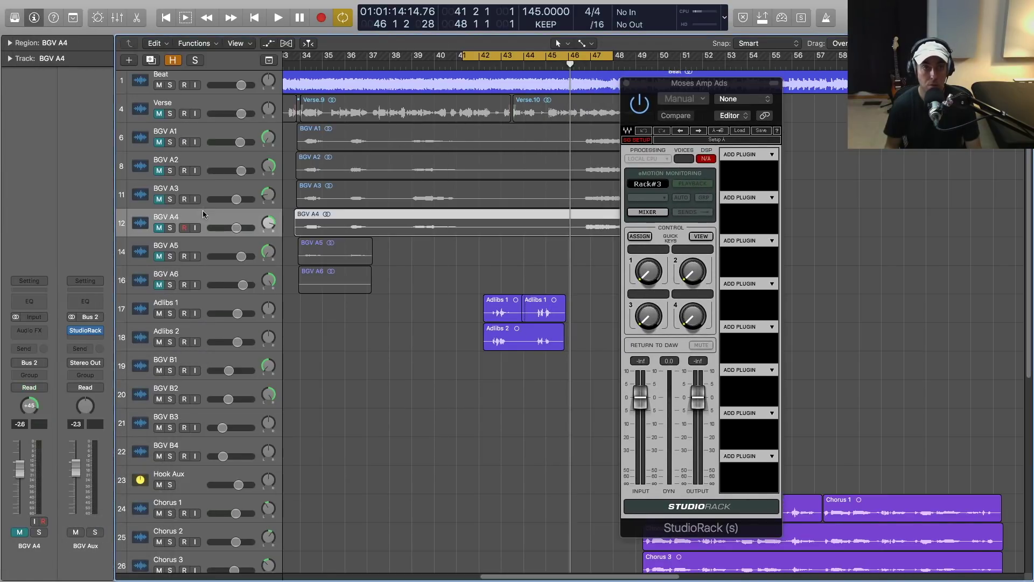
left_click(214, 99)
left_click(80, 331)
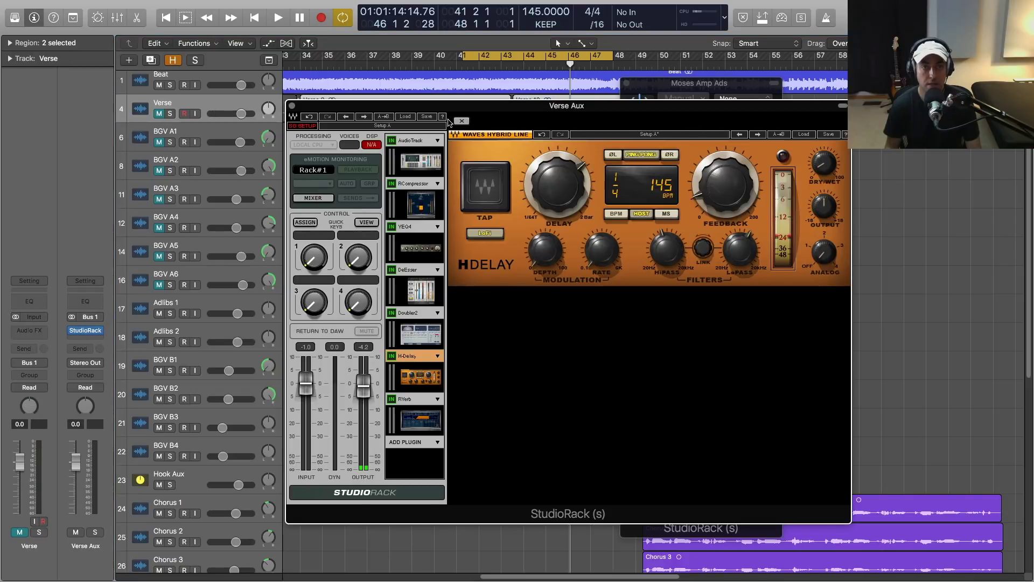
left_click_drag(462, 110, 224, 110)
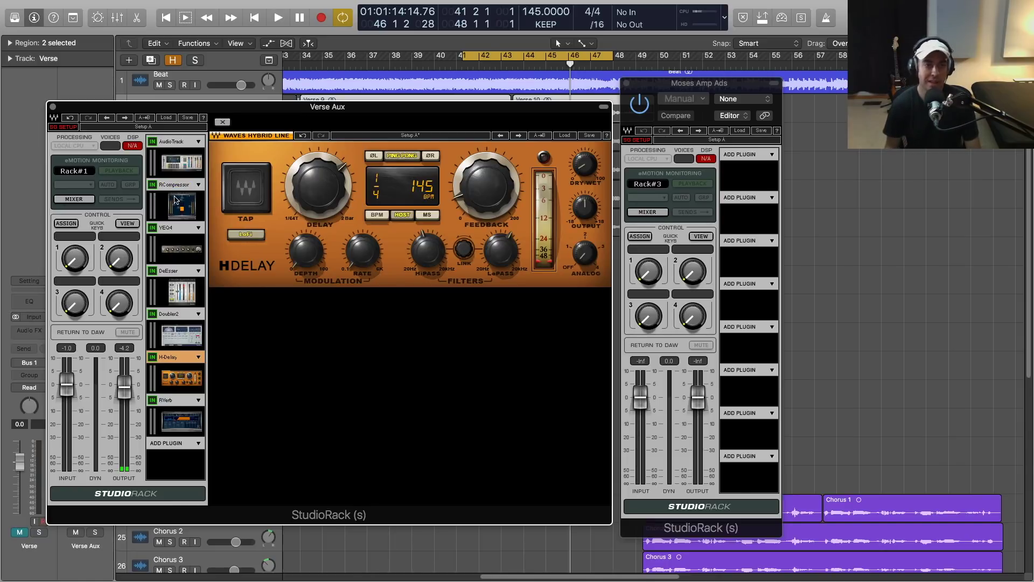
Review the AudioTrack and RCompressor settings in the Verse Aux rack, and copy the whole rack's preset.
left_click(180, 160)
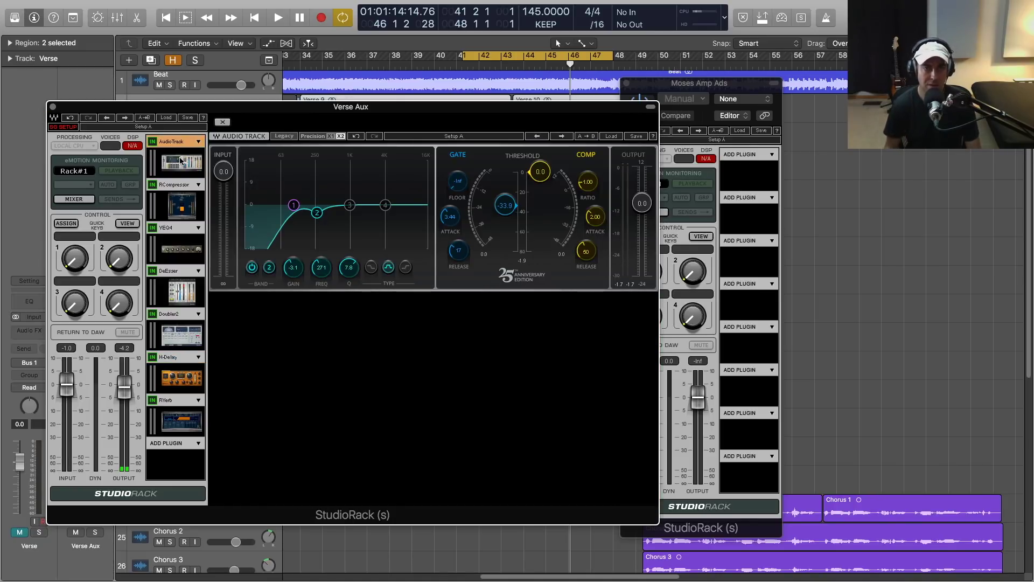
left_click(183, 194)
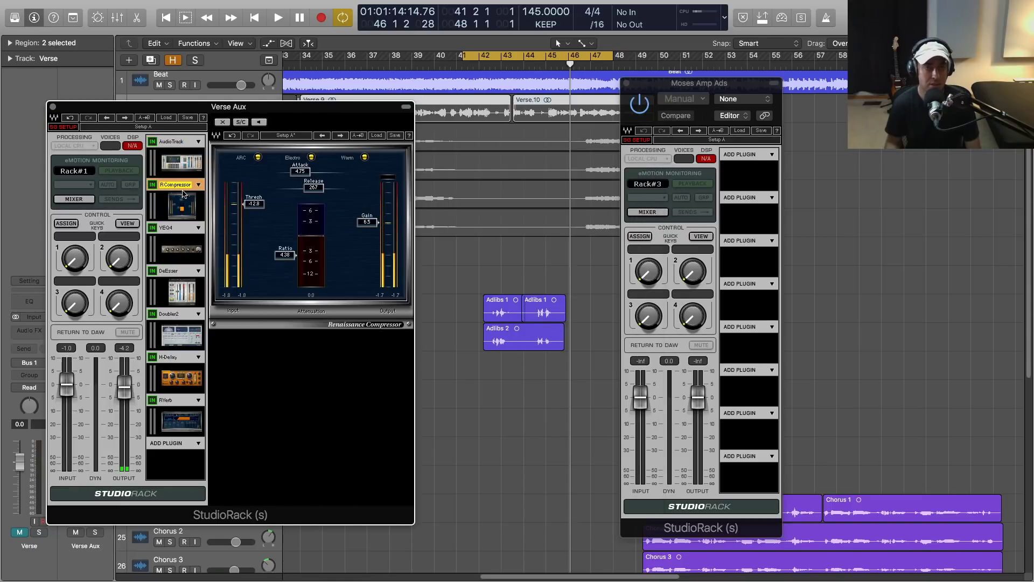
left_click(182, 164)
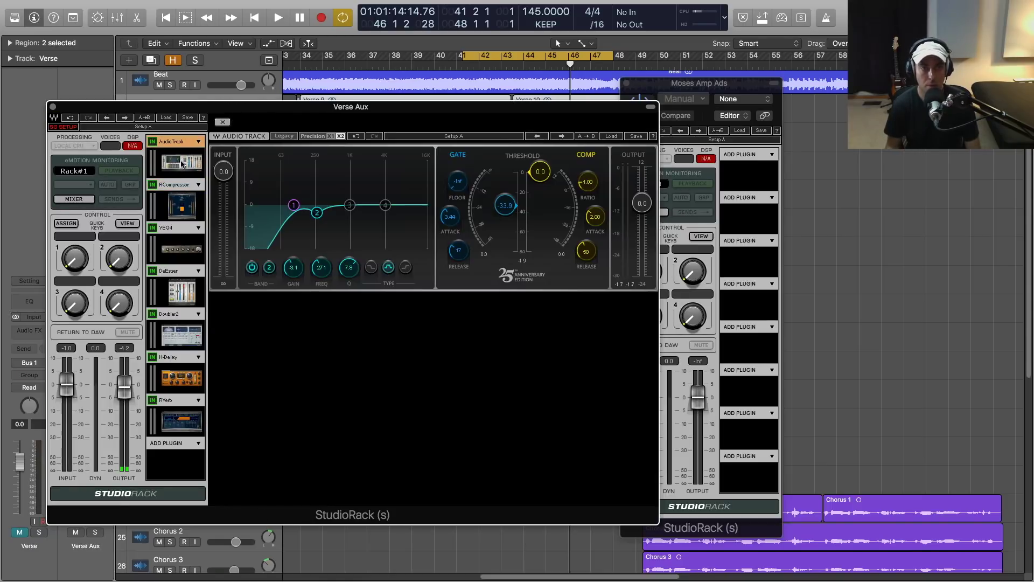
left_click(186, 118)
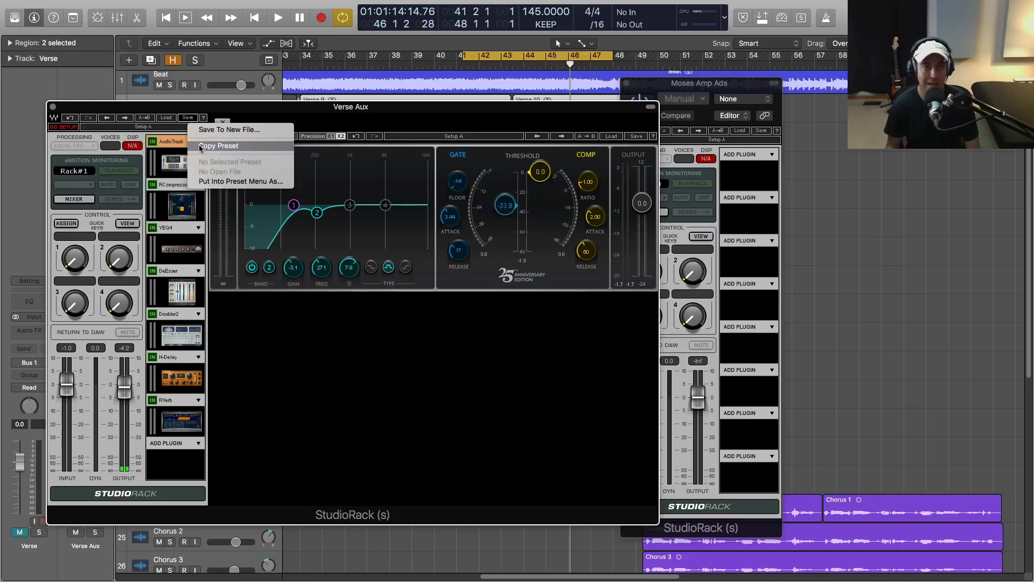
left_click(239, 144)
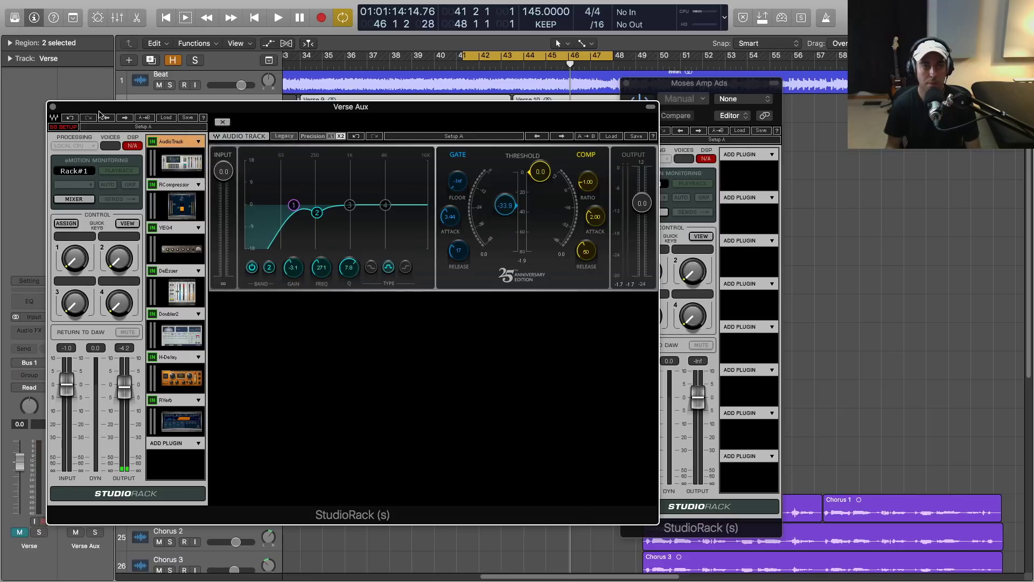
Close the Verse Aux rack and paste the copied preset into the adlibs aux StudioRack.
left_click(52, 106)
left_click_drag(648, 90, 360, 103)
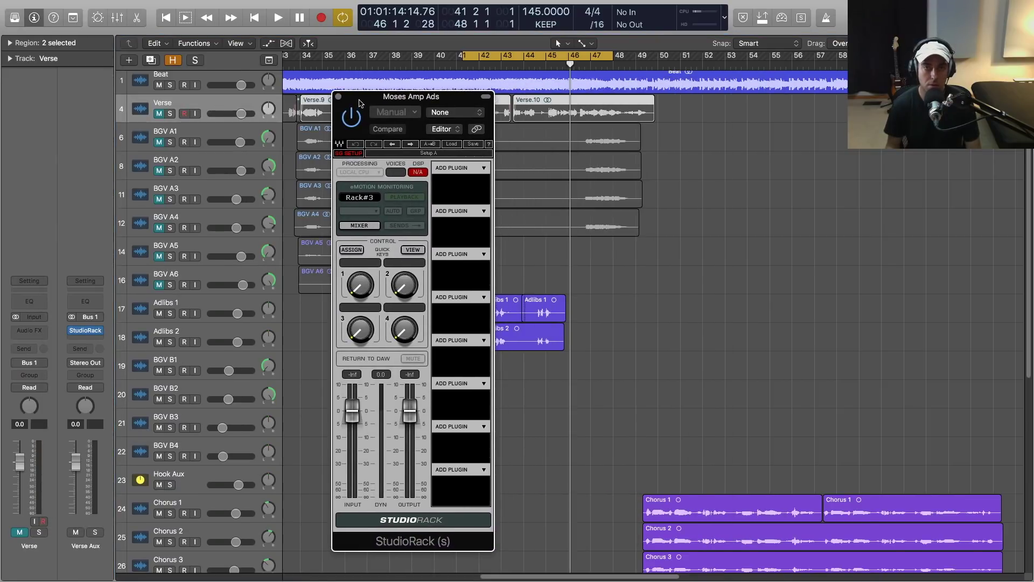
left_click(457, 144)
left_click(476, 177)
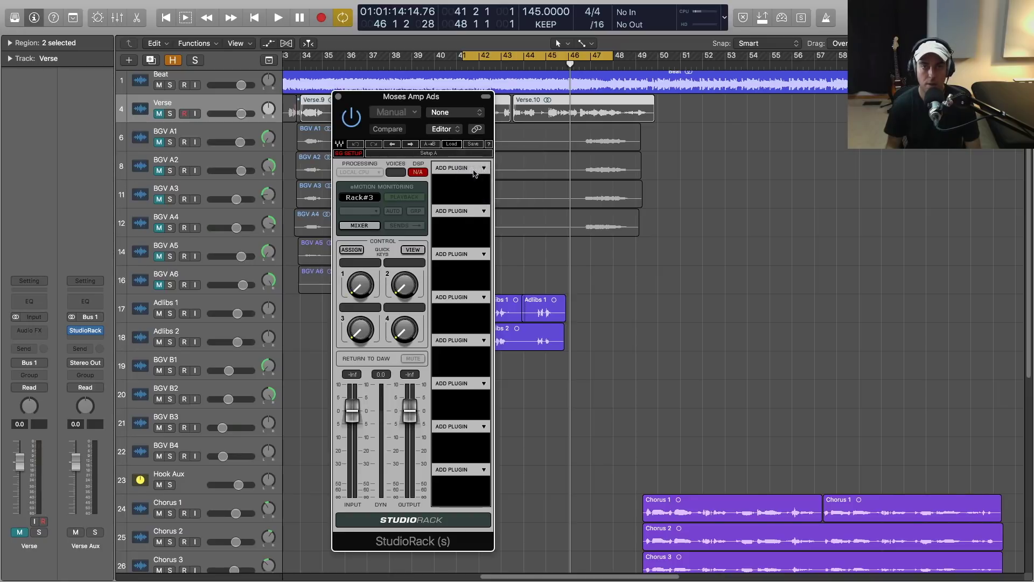
Remove RVerb, H-Delay, Doubler2, DeEsser and VEQ4 from the adlibs StudioRack, keeping AudioTrack and RCompressor.
left_click(457, 421)
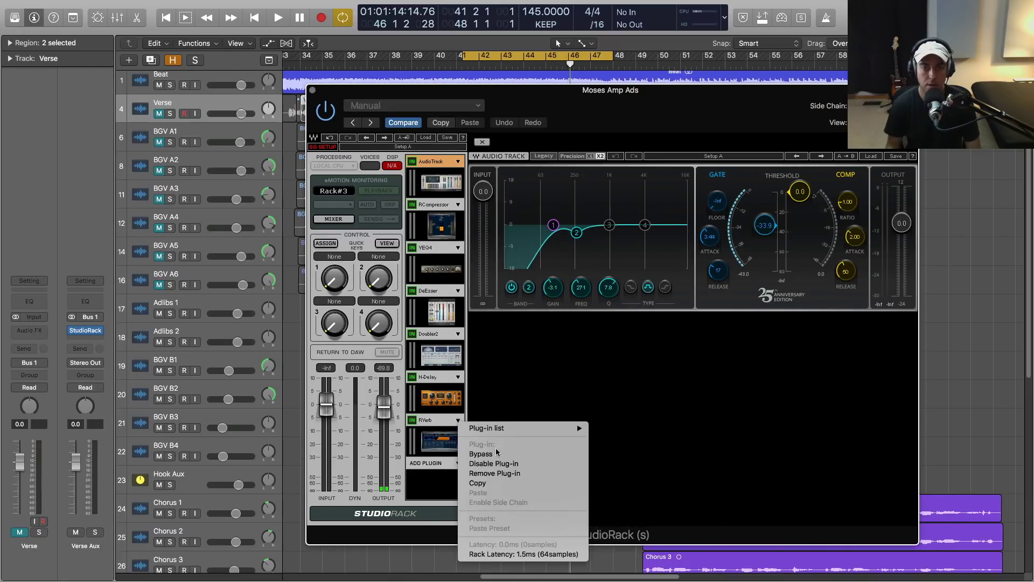
left_click(501, 474)
left_click(458, 376)
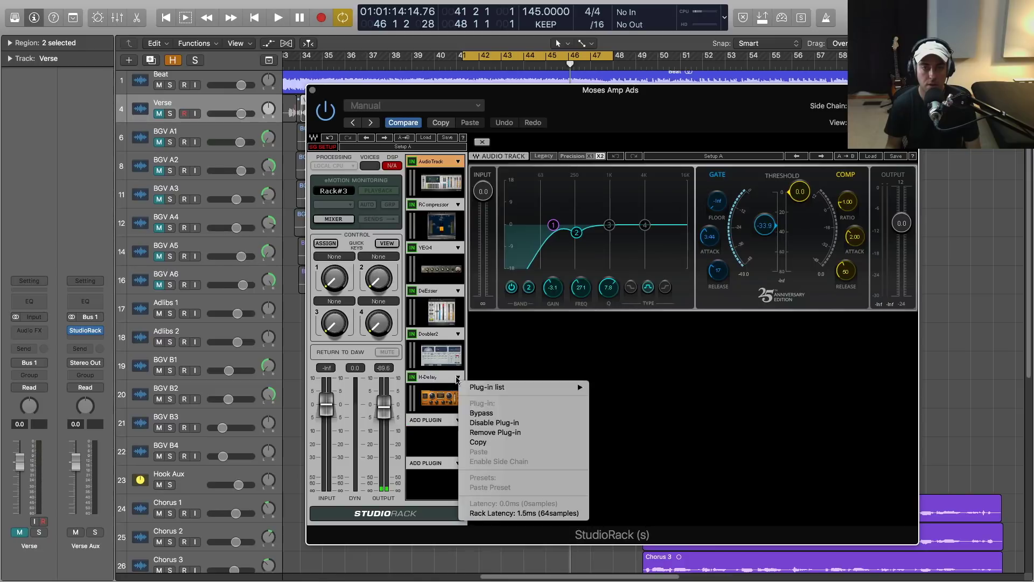
left_click(495, 431)
left_click(454, 334)
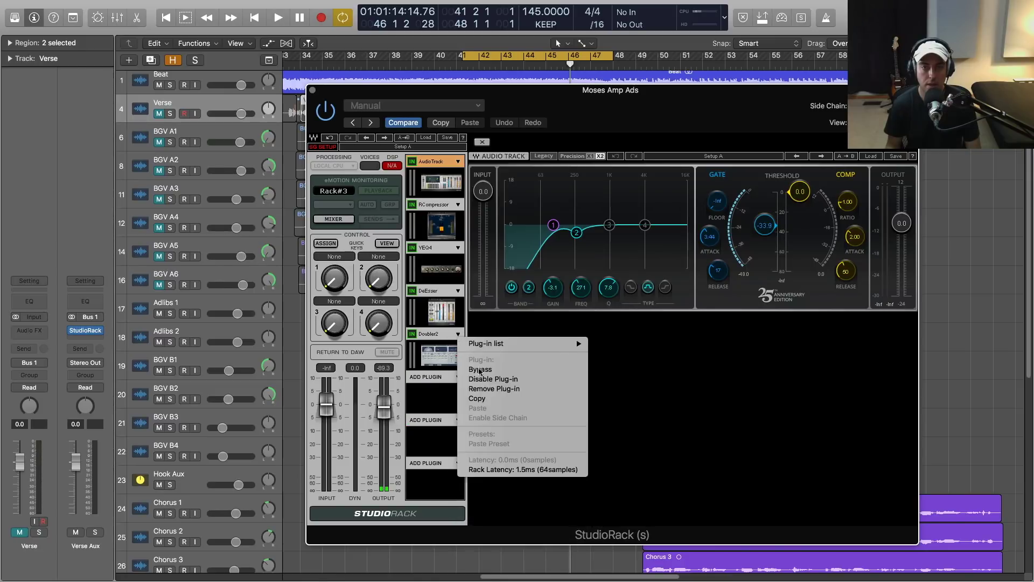
left_click(493, 389)
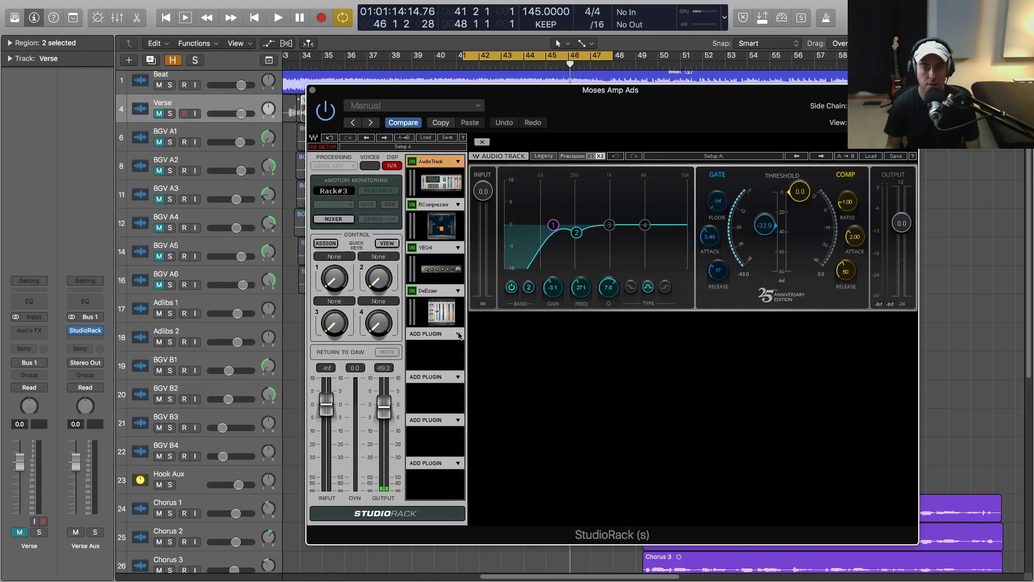
left_click(459, 293)
left_click(494, 346)
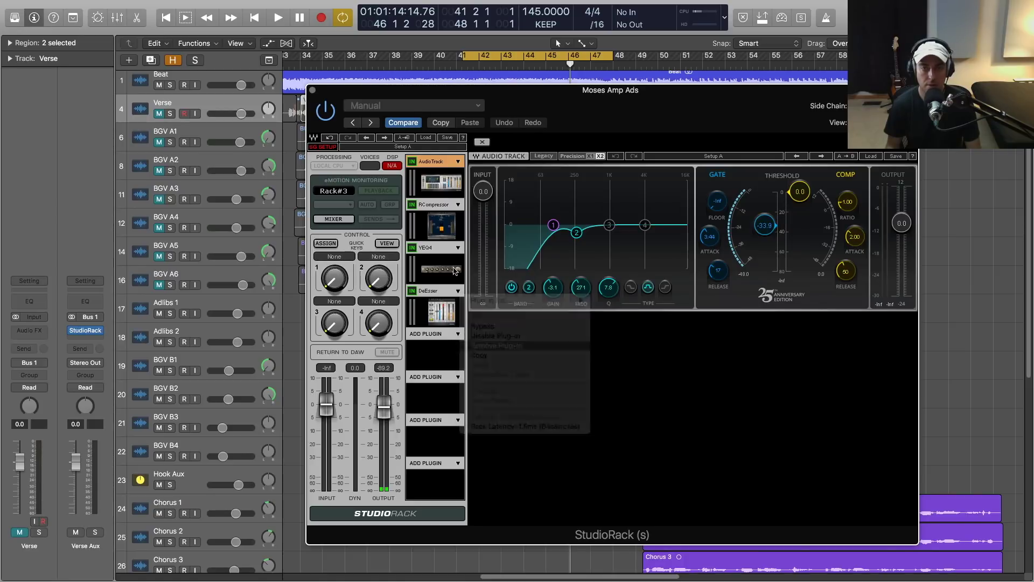
left_click(458, 247)
left_click(484, 301)
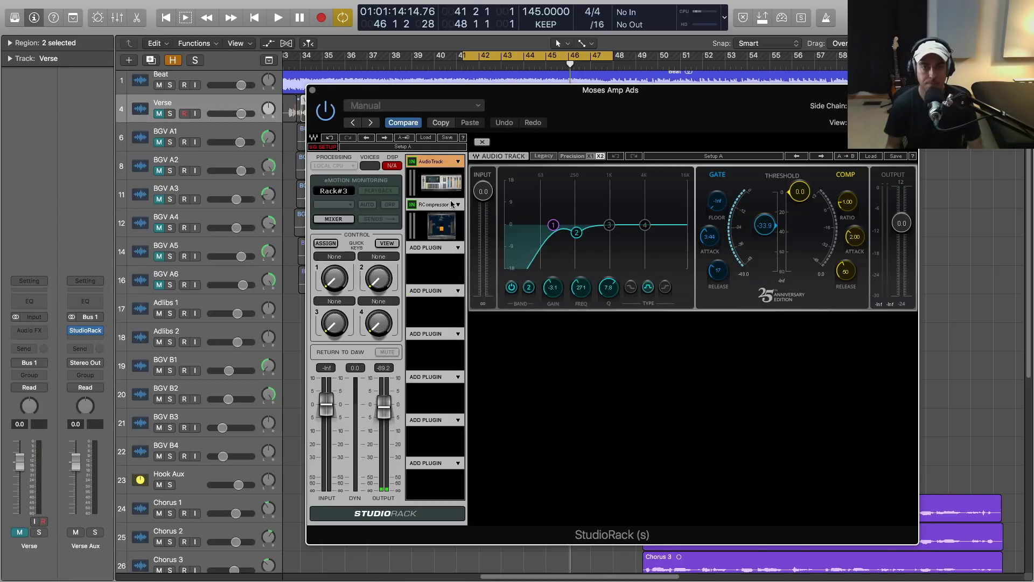
Shorten the cycle range to start at bar 42 beat 3 and open the rack's RCompressor while playing the adlibs.
key("space")
left_click_drag(392, 94, 389, 123)
left_click_drag(462, 56, 490, 56)
left_click(436, 240)
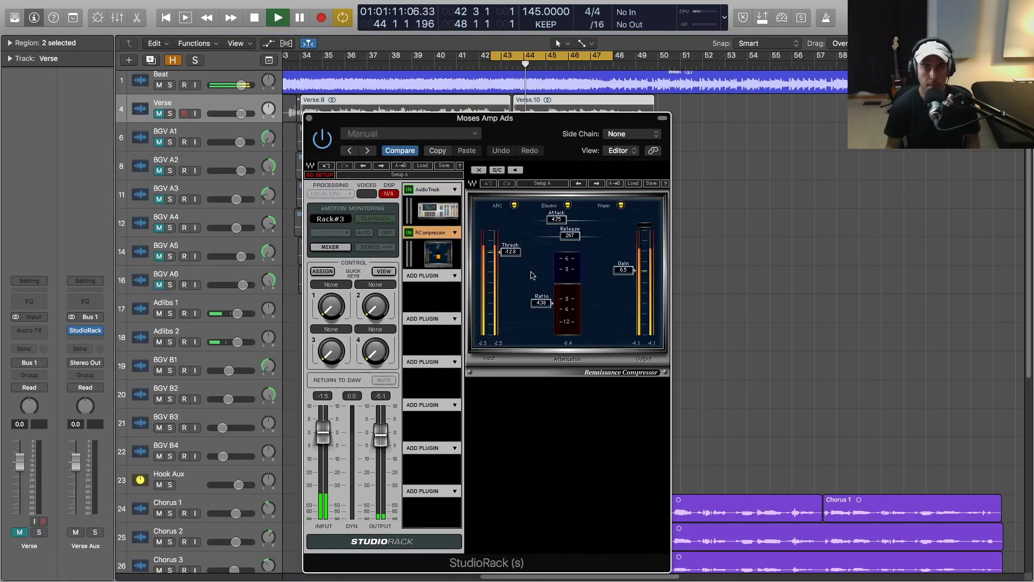
key("space")
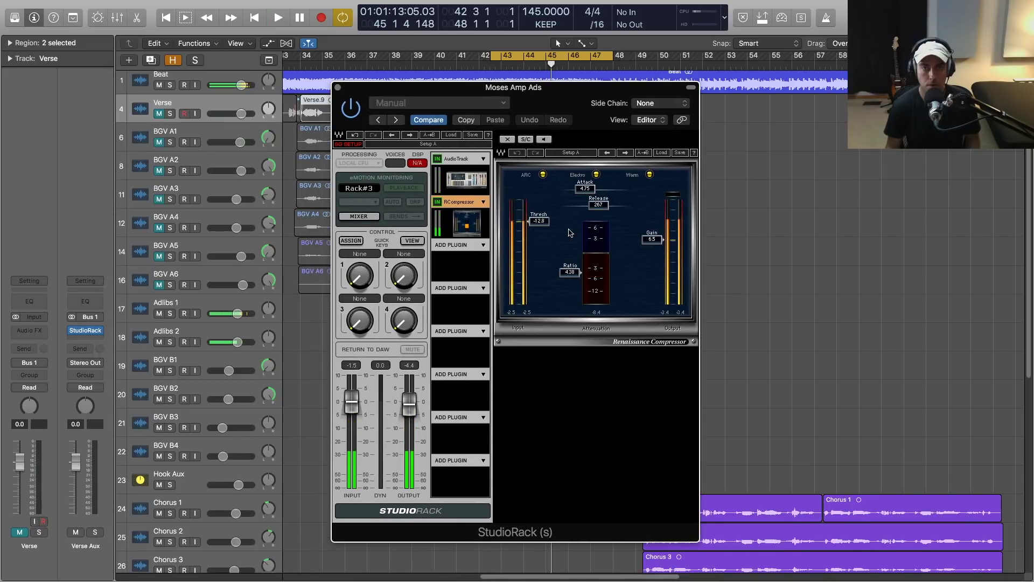
Set the adlibs RCompressor's threshold to -20.1, ratio to 4.69 and attack to 5.49 while auditioning.
left_click_drag(539, 221, 539, 234)
key("space")
left_click_drag(569, 273, 570, 273)
left_click_drag(540, 234, 540, 234)
left_click_drag(585, 189, 586, 189)
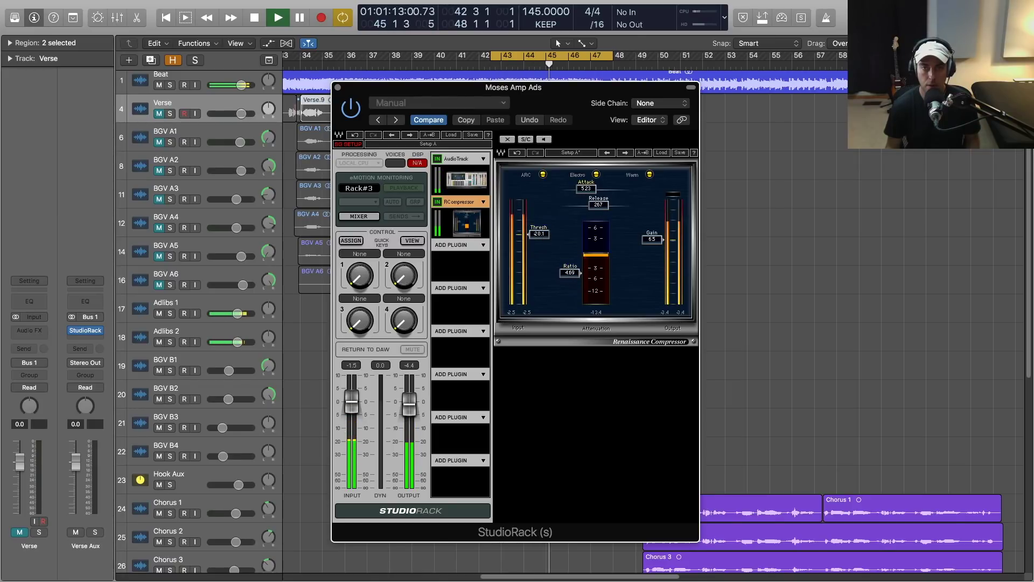
key("space")
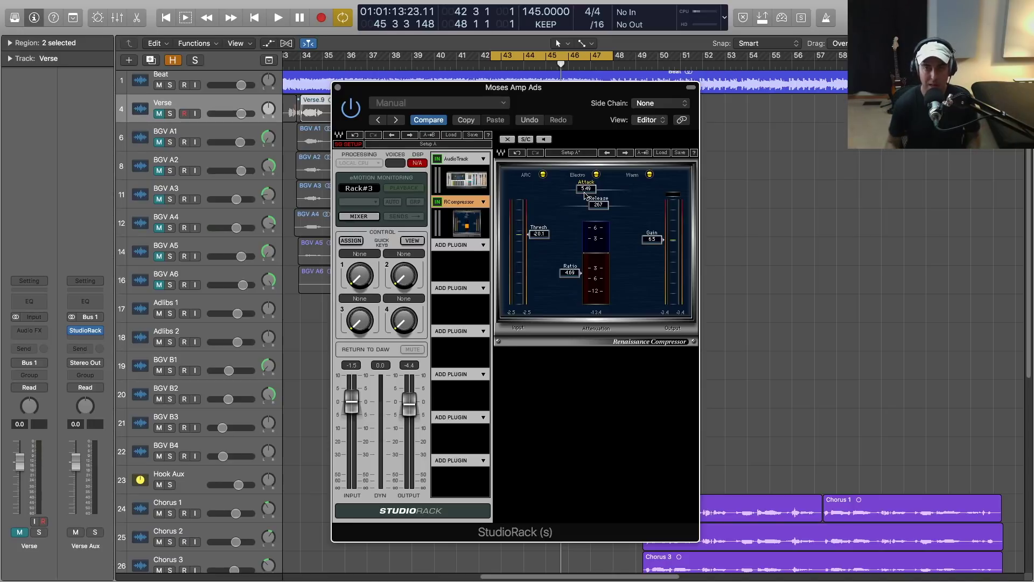
Raise the RCompressor's gain to 7.3 during playback and close the adlibs rack.
key("space")
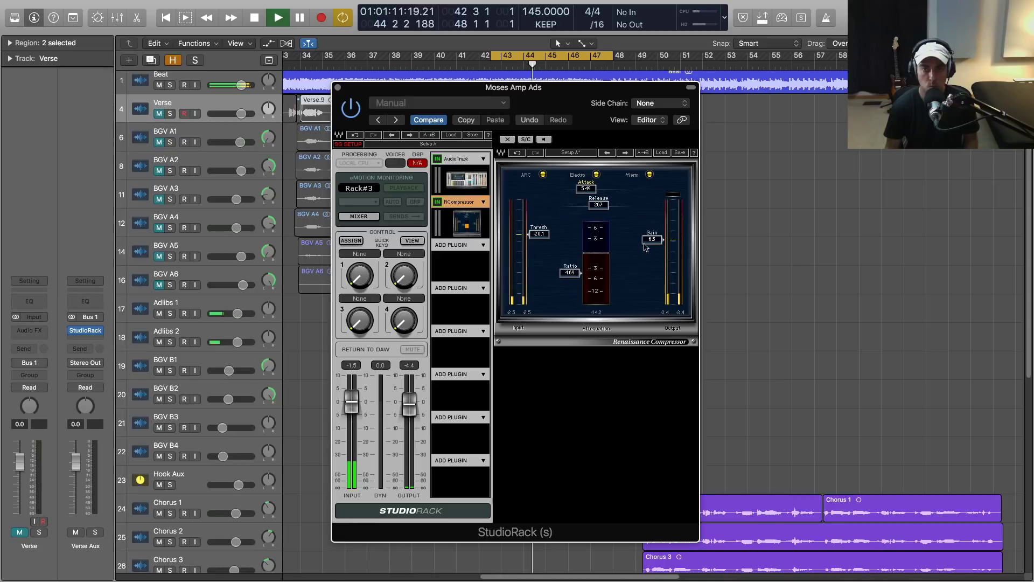
left_click(339, 90)
key("space")
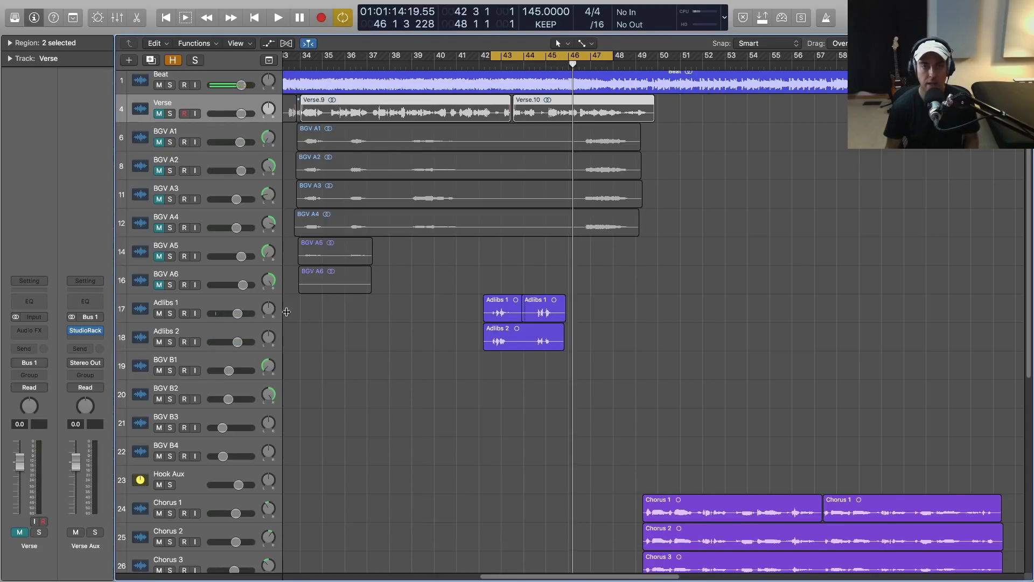
Solo Adlibs 1 and Adlibs 2 and pan them to opposite sides, with Adlibs 1 at -64.
left_click(169, 313)
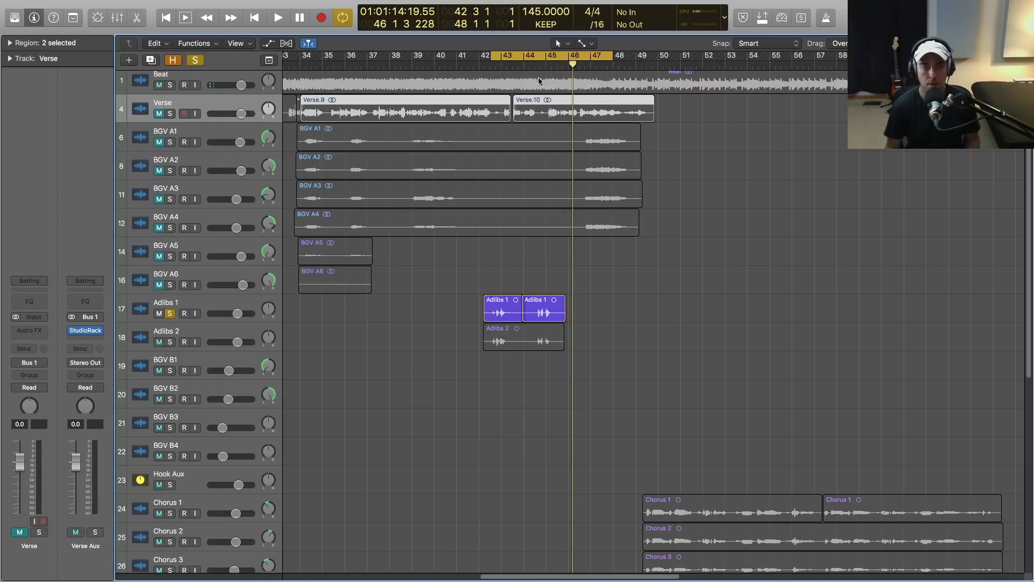
left_click(492, 64)
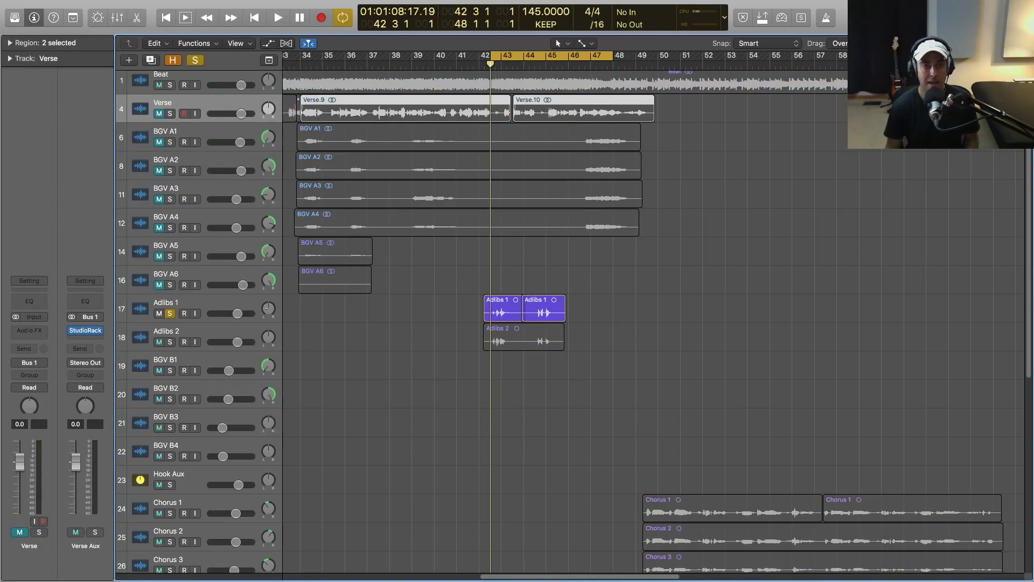
left_click(171, 341)
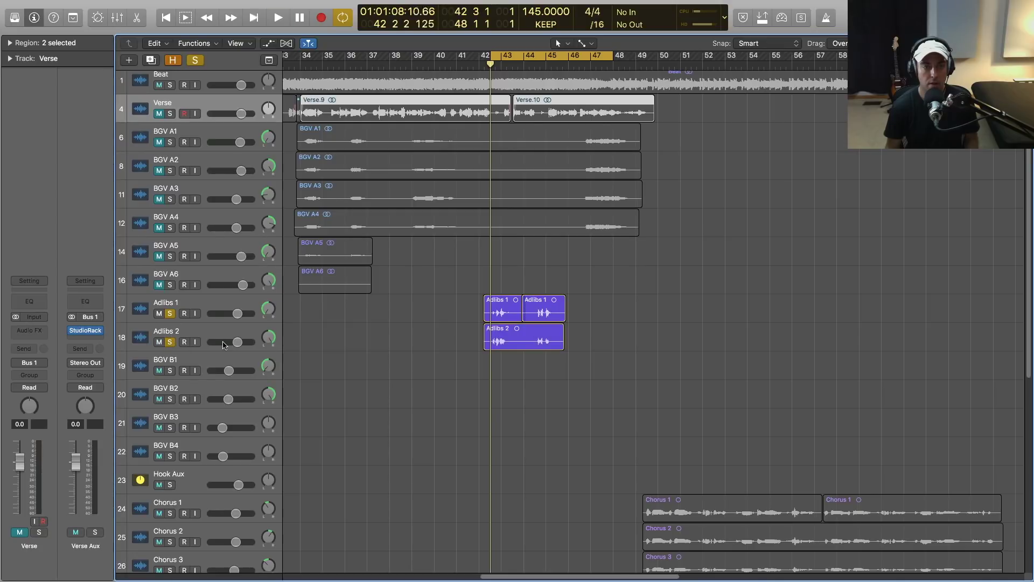
key("space")
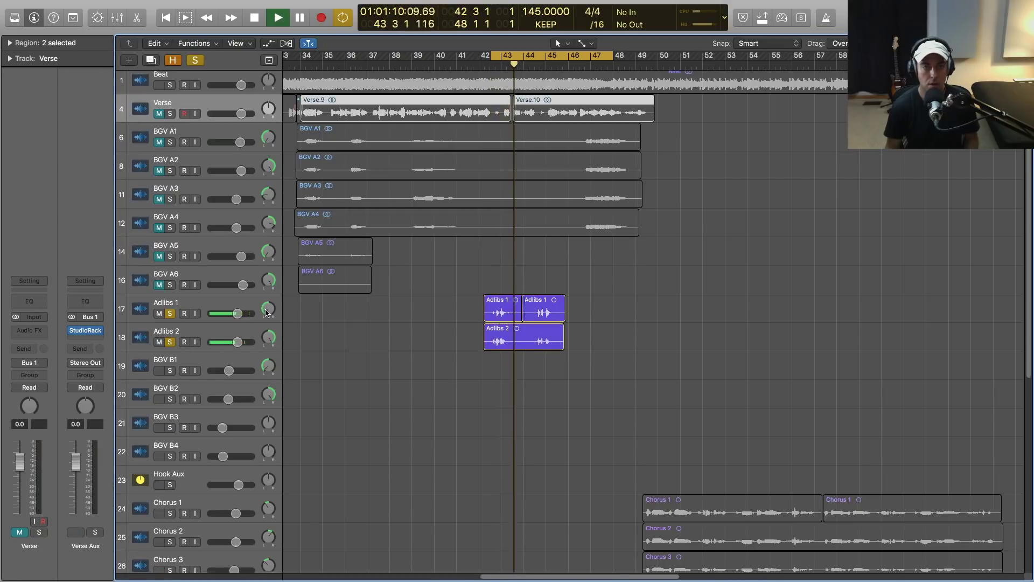
left_click(226, 301)
key("space")
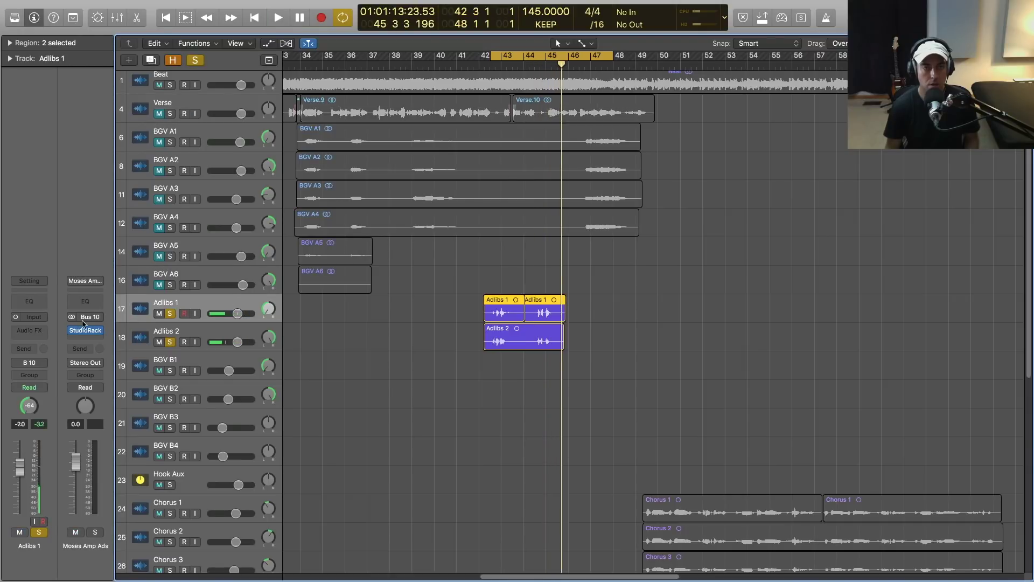
In the adlibs rack's AudioTrack, move the band 1 low cut to 211 Hz and set the gate threshold to -32.6.
left_click(84, 331)
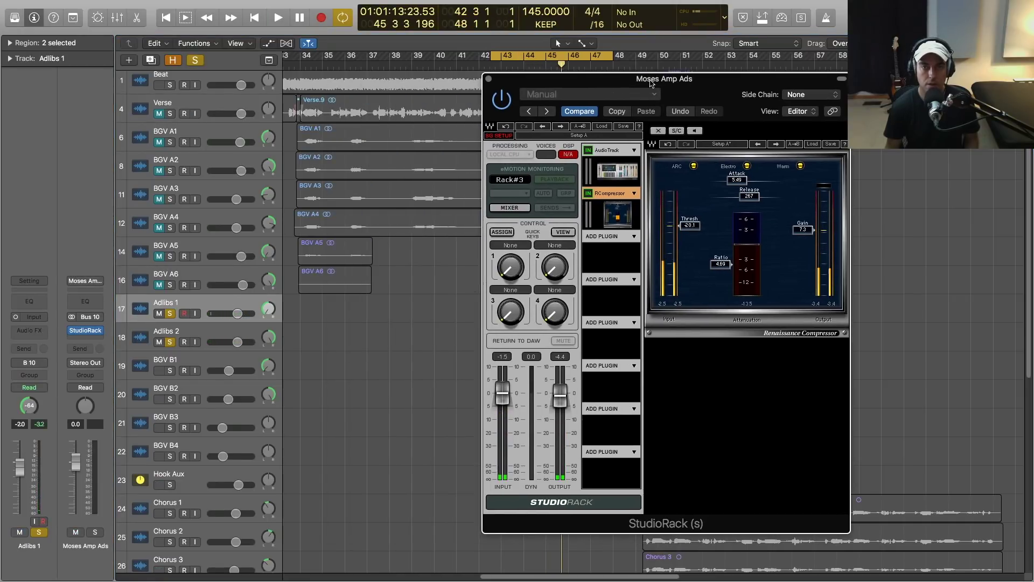
left_click(585, 181)
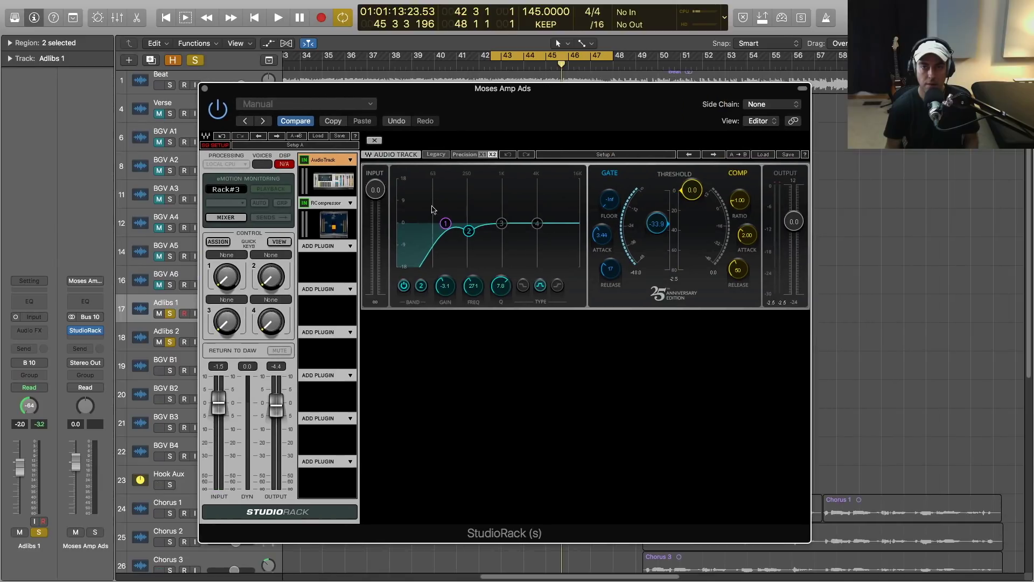
left_click(446, 226)
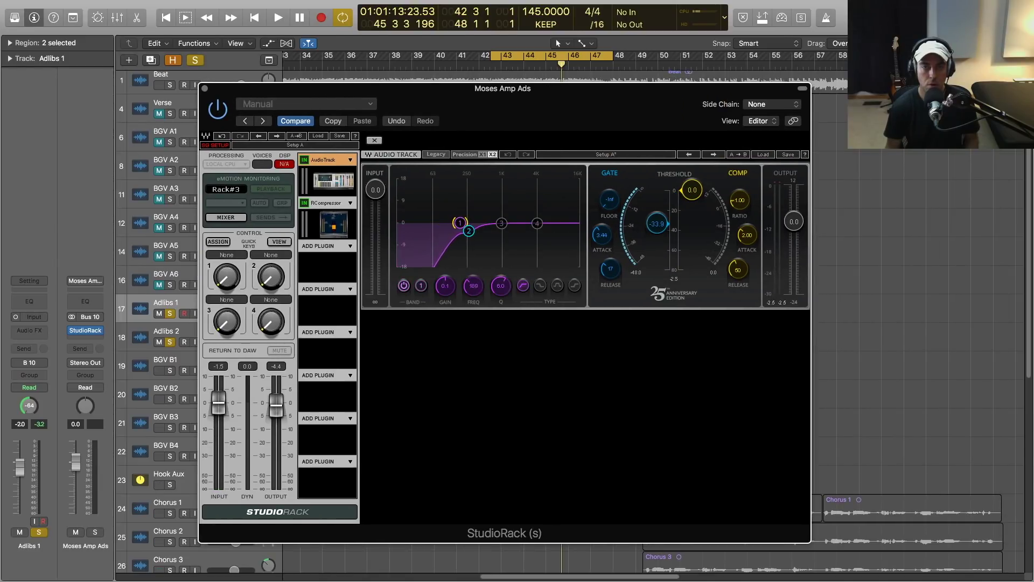
key("space")
left_click_drag(462, 226, 463, 223)
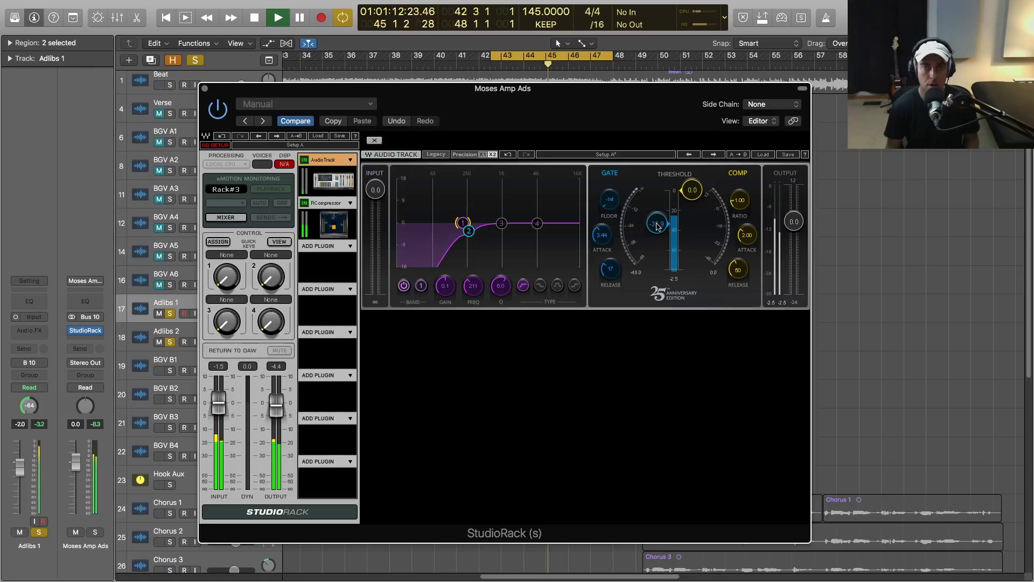
key("space")
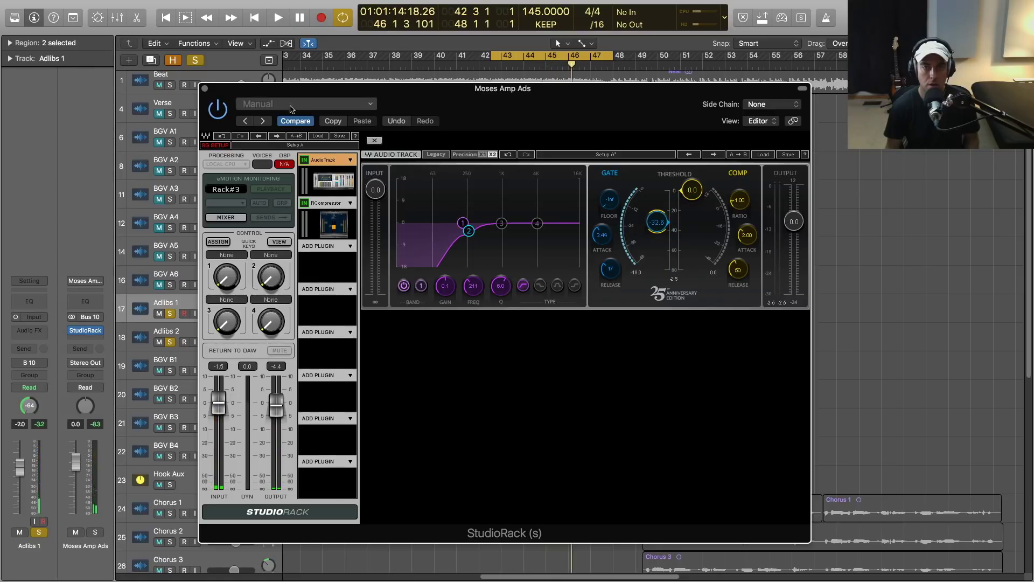
Close the adlibs rack, unsolo both adlibs tracks and play them with the beat.
left_click(204, 88)
left_click(170, 314)
key("space")
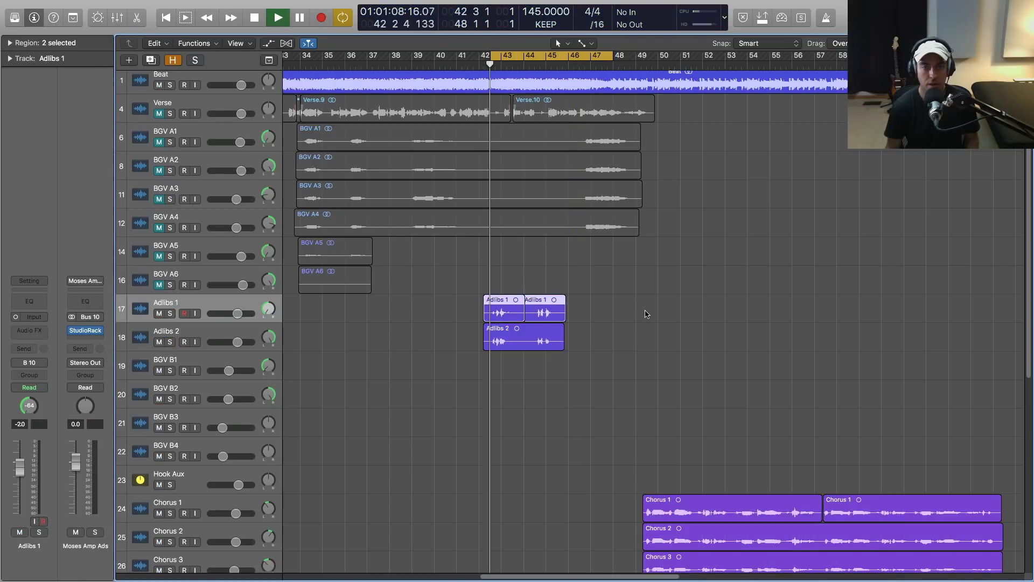
Insert OverDrive Stomp after the RCompressor in the adlibs rack and audition it with the beat.
left_click(85, 331)
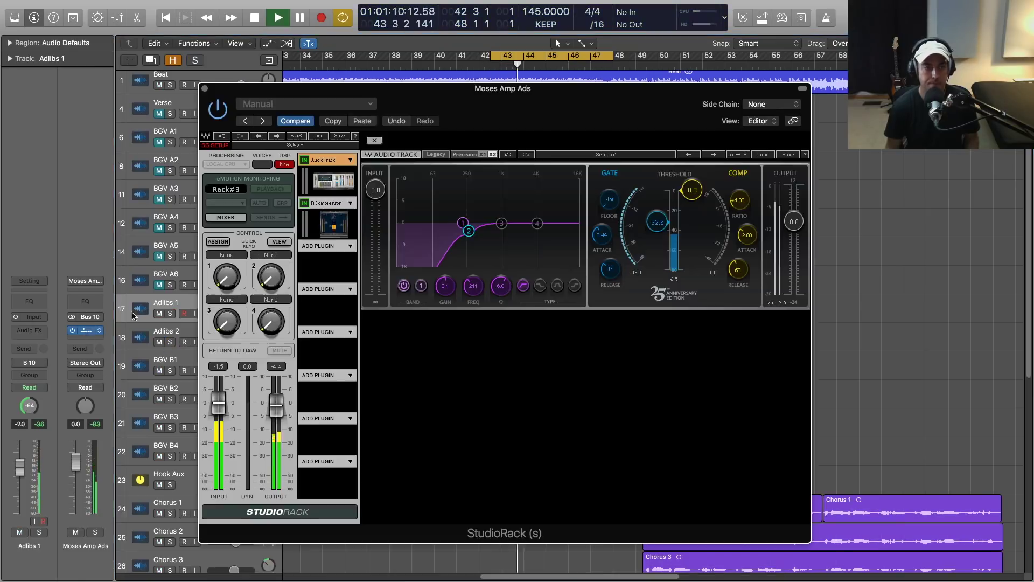
key("space")
left_click(370, 241)
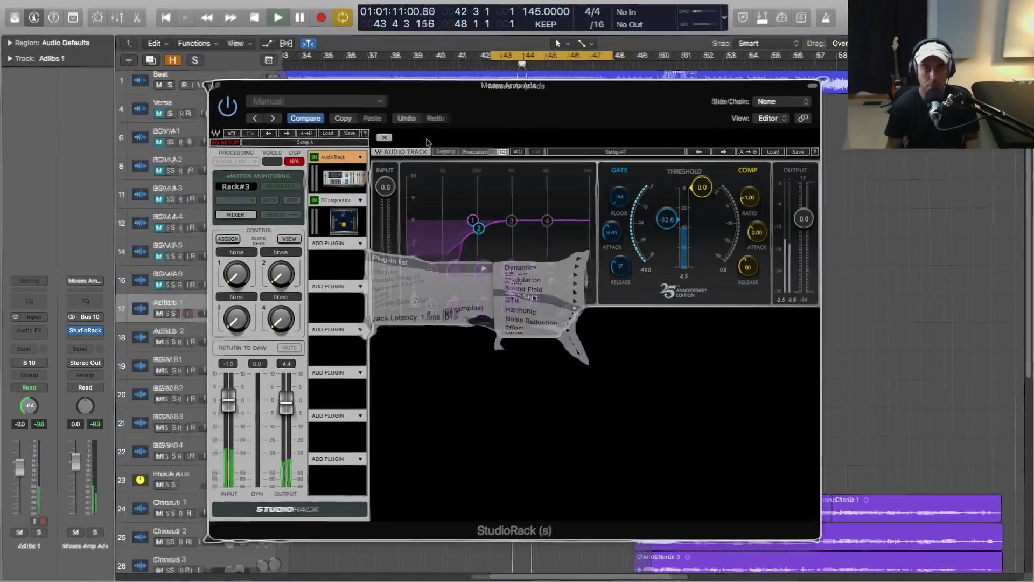
mouse_move(409, 252)
mouse_move(543, 275)
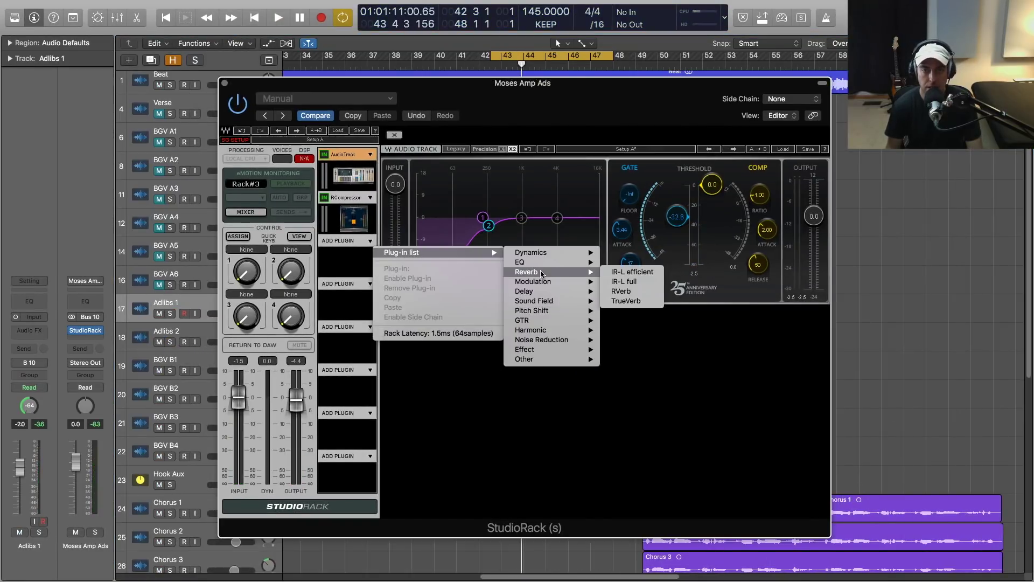
mouse_move(542, 321)
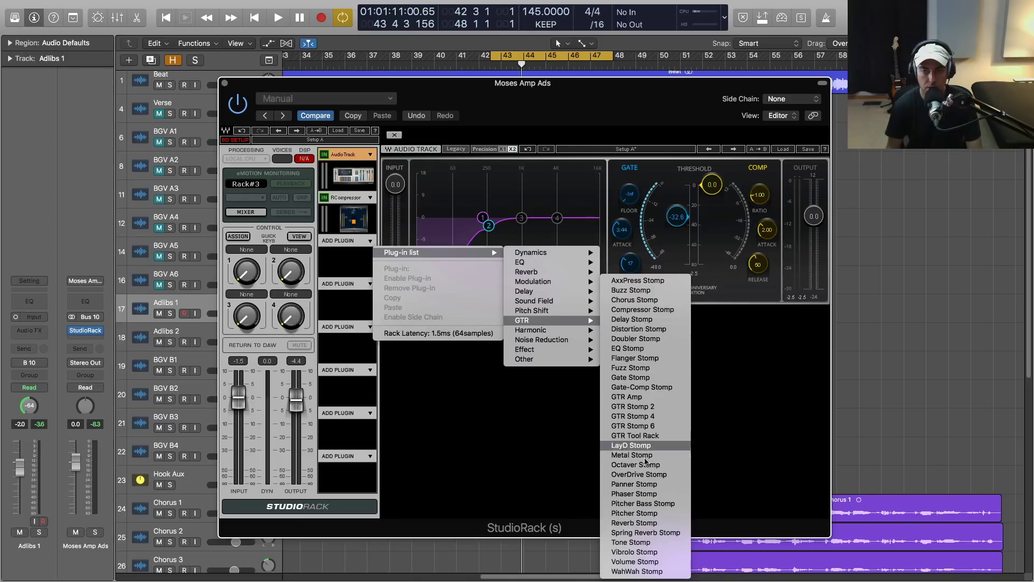
left_click(639, 475)
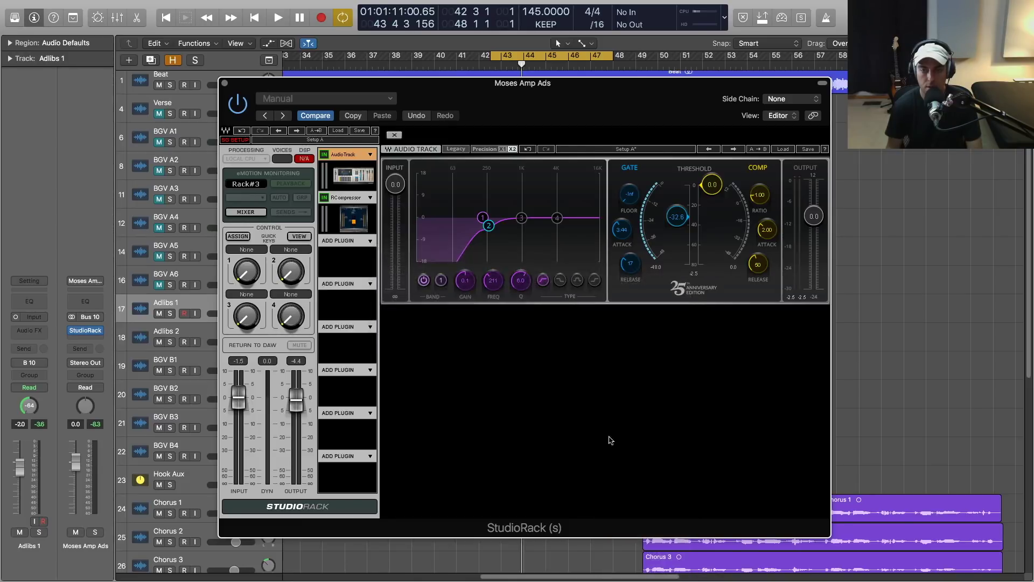
left_click_drag(396, 91, 577, 77)
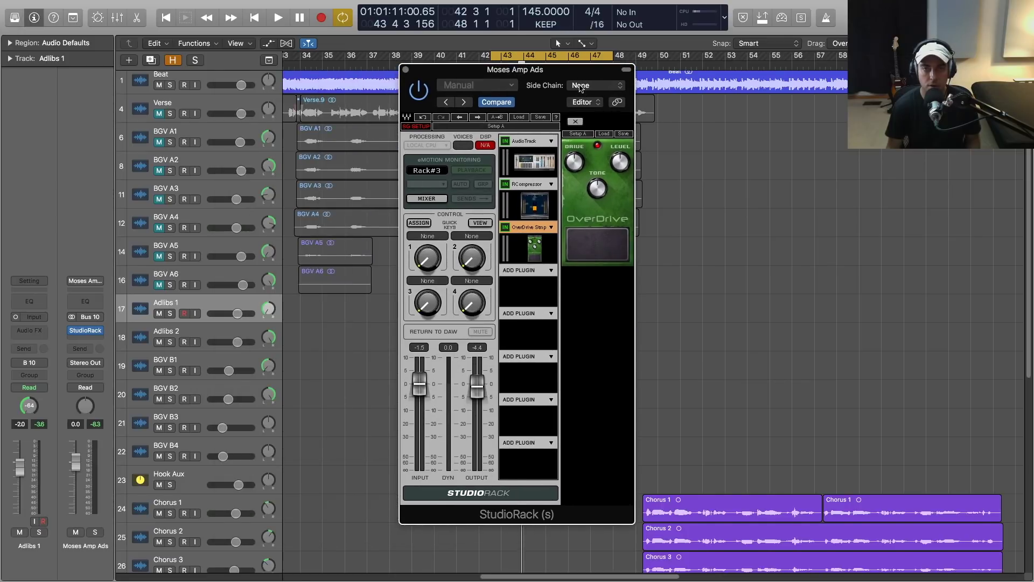
key("space")
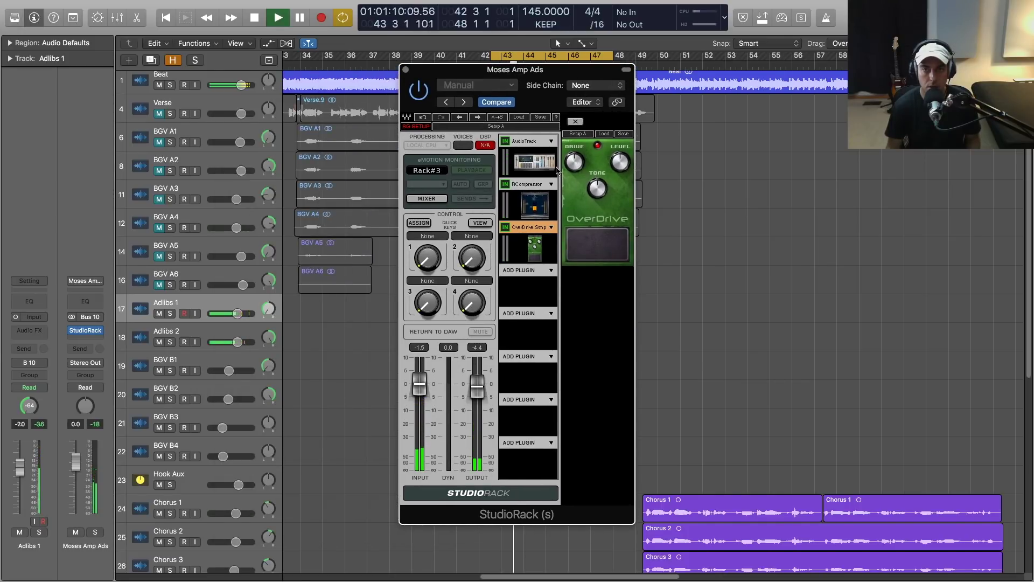
key("space")
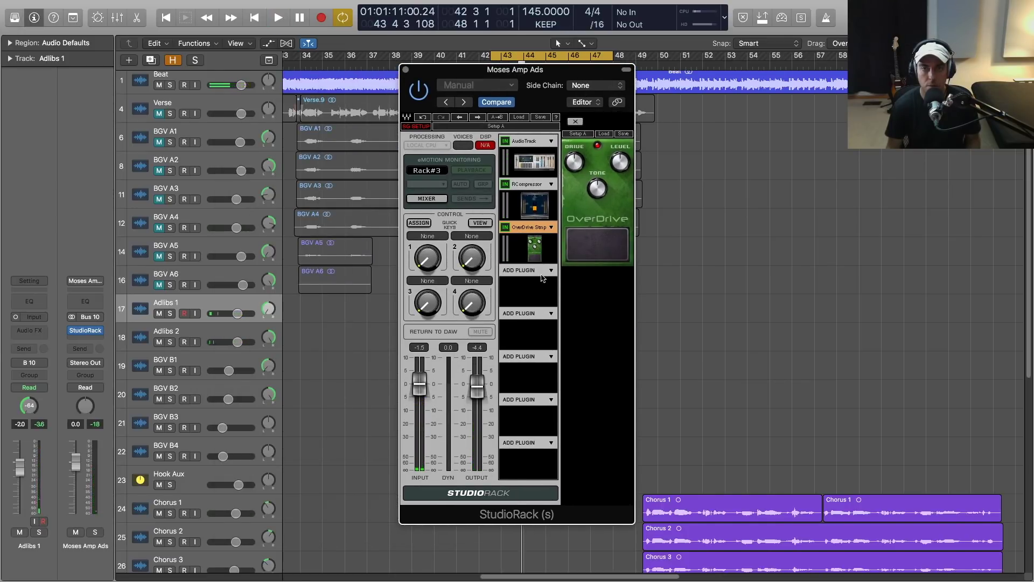
Insert the REQ 6 equalizer after OverDrive Stomp in the adlibs rack.
left_click(550, 271)
mouse_move(592, 278)
mouse_move(711, 294)
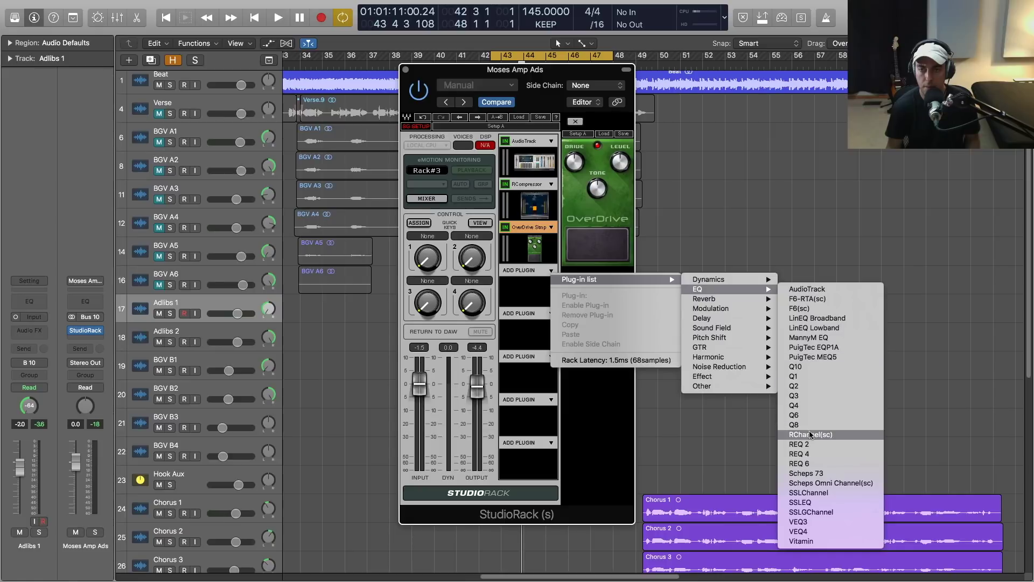
left_click(809, 463)
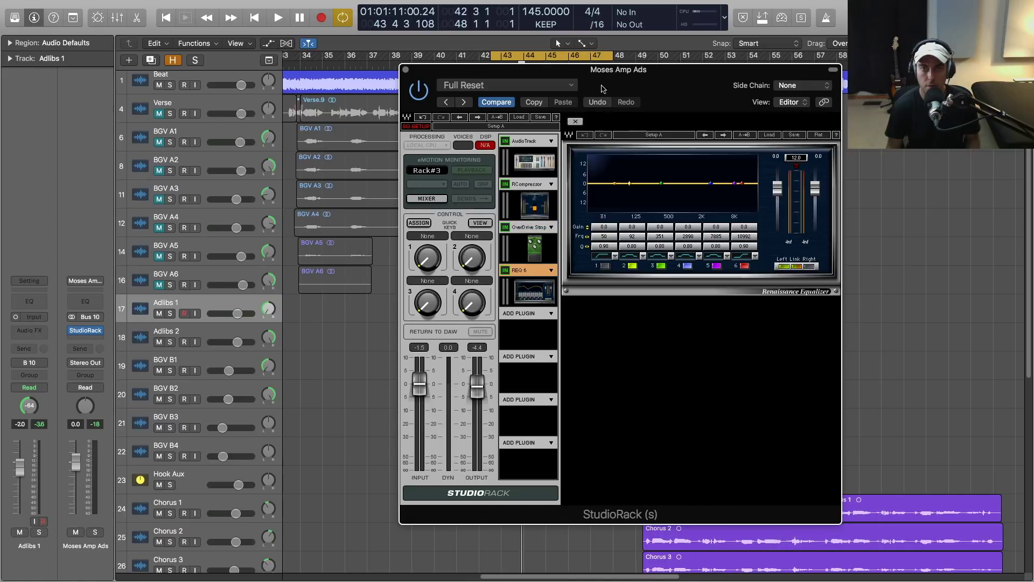
Roll off the lows with REQ 6 band 1 at about 400 Hz and lower band 3 near 530 Hz during playback.
key("space")
left_click_drag(615, 183, 665, 200)
key("space")
key("space")
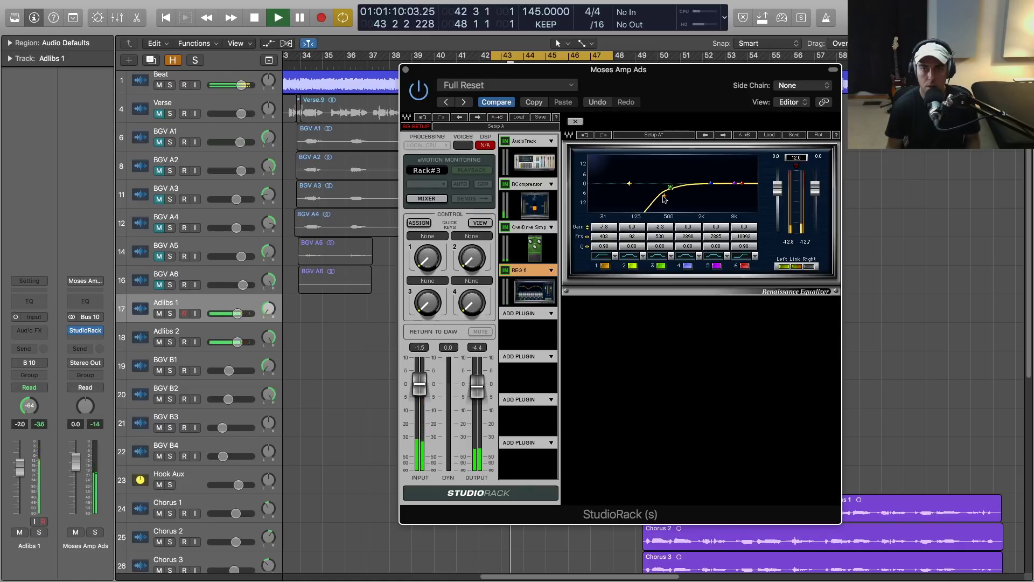
key("space")
Adjust the tone of OverDrive Stomp in the adlibs rack and audition it with the beat.
left_click(550, 225)
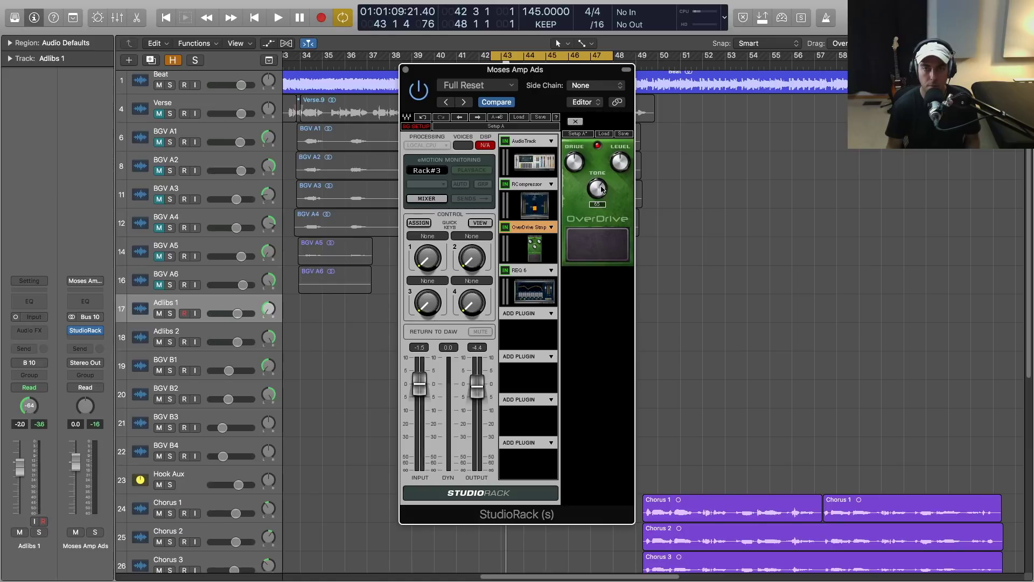
key("space")
left_click_drag(601, 186, 601, 183)
key("space")
key("space")
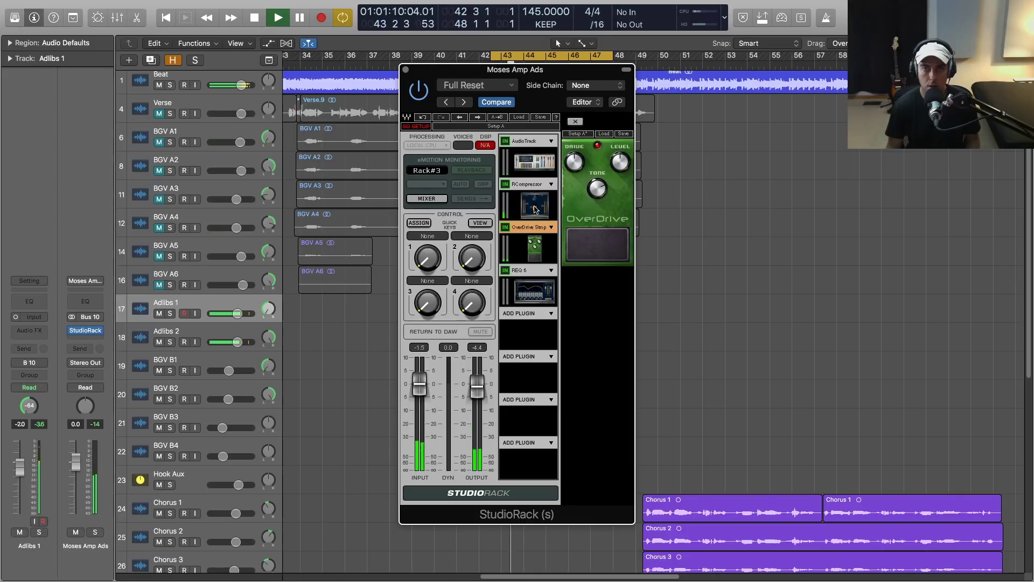
Set REQ 6 band 1 to about 439 Hz and pull band 4 down about 2.2 dB near 847 Hz during playback.
left_click(534, 285)
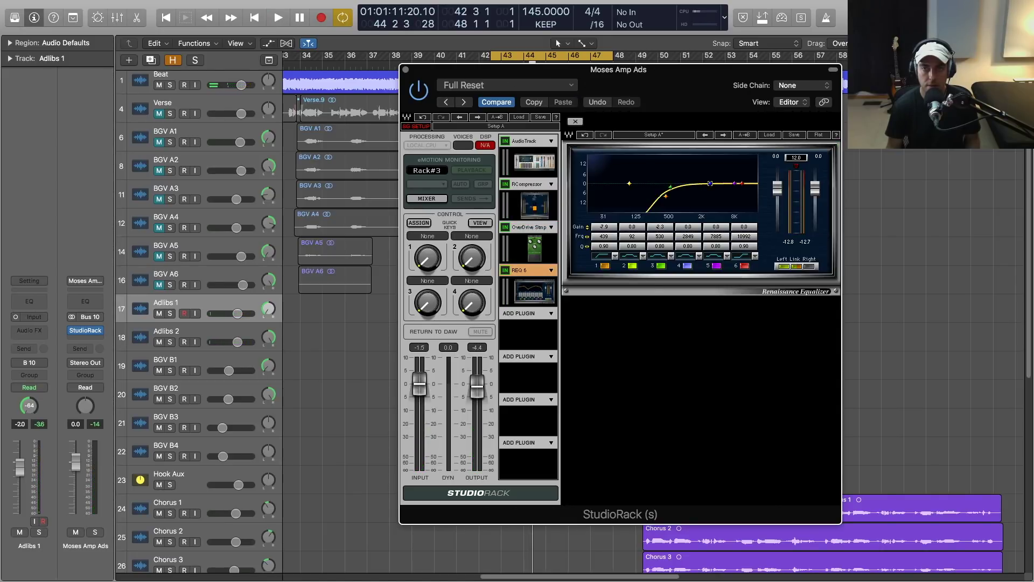
key("space")
left_click_drag(689, 188, 682, 188)
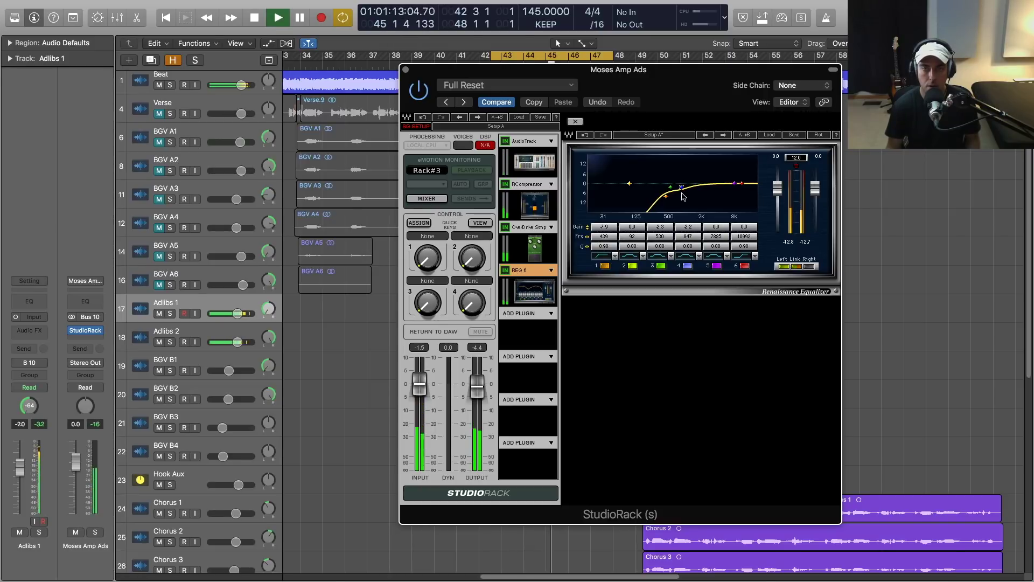
key("space")
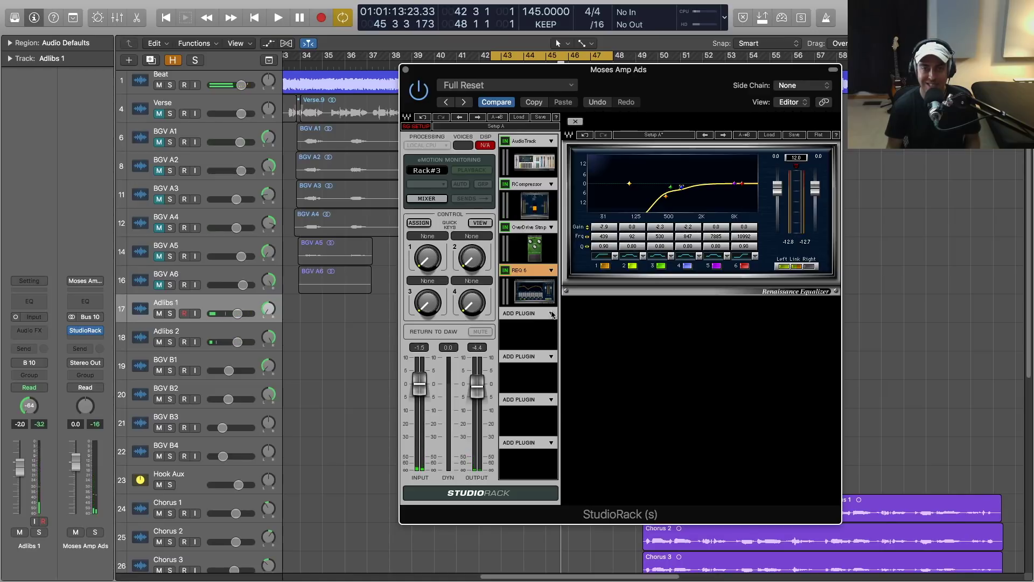
Insert the H-Delay plug-in after REQ 6 in the adlibs rack.
left_click(551, 313)
mouse_move(620, 321)
mouse_move(712, 371)
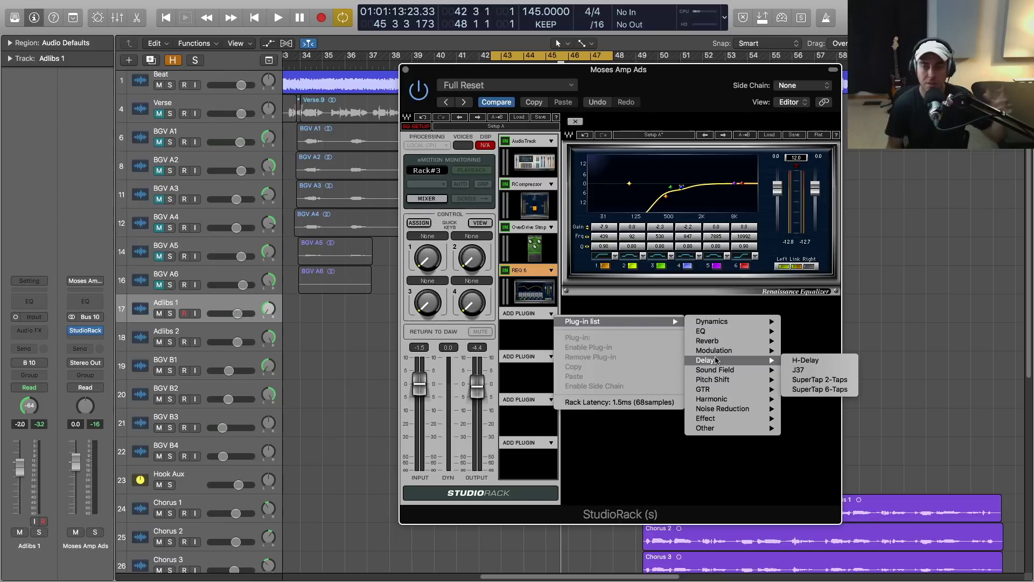
left_click(808, 360)
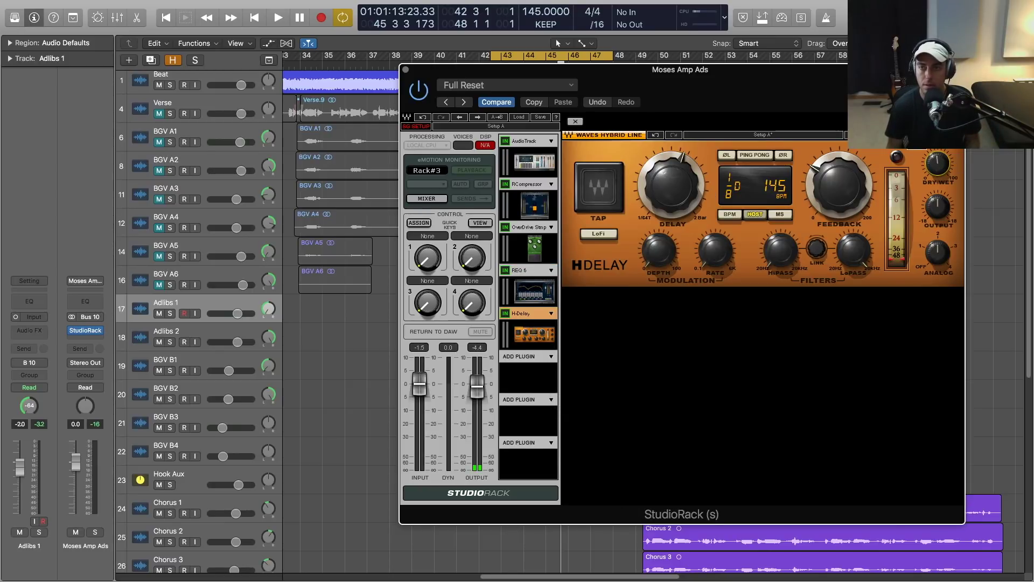
Set H-Delay to a 1/4 note delay with ping pong on and feedback around 43, auditioning it with the beat.
left_click_drag(671, 186, 671, 202)
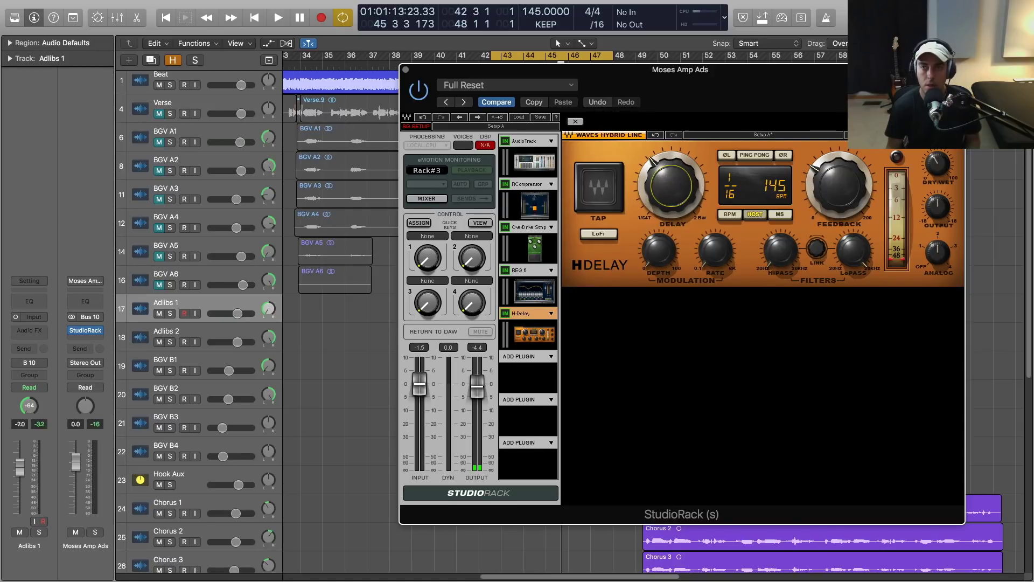
left_click(959, 69)
left_click_drag(731, 69, 643, 76)
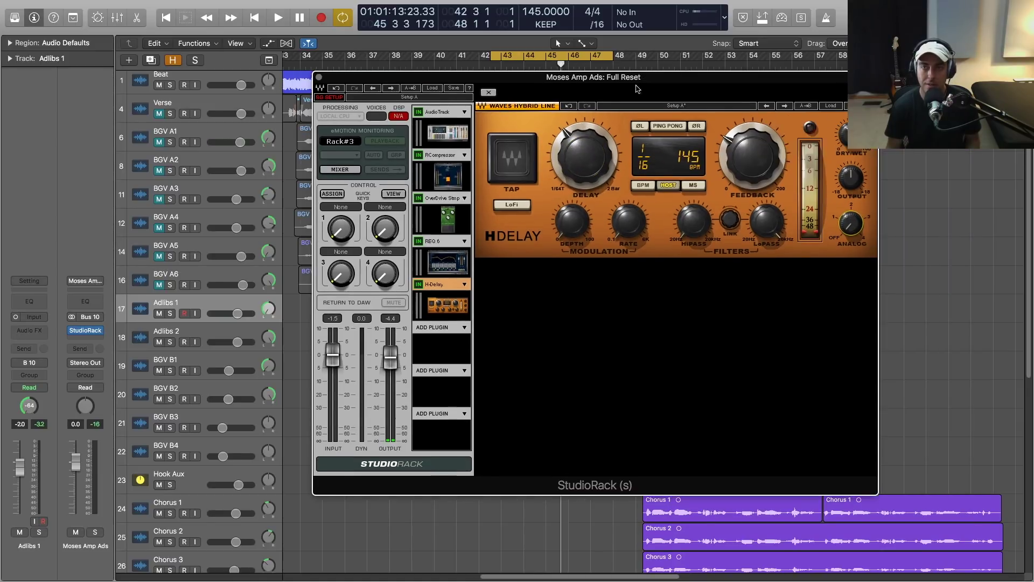
left_click_drag(585, 157, 658, 133)
key("space")
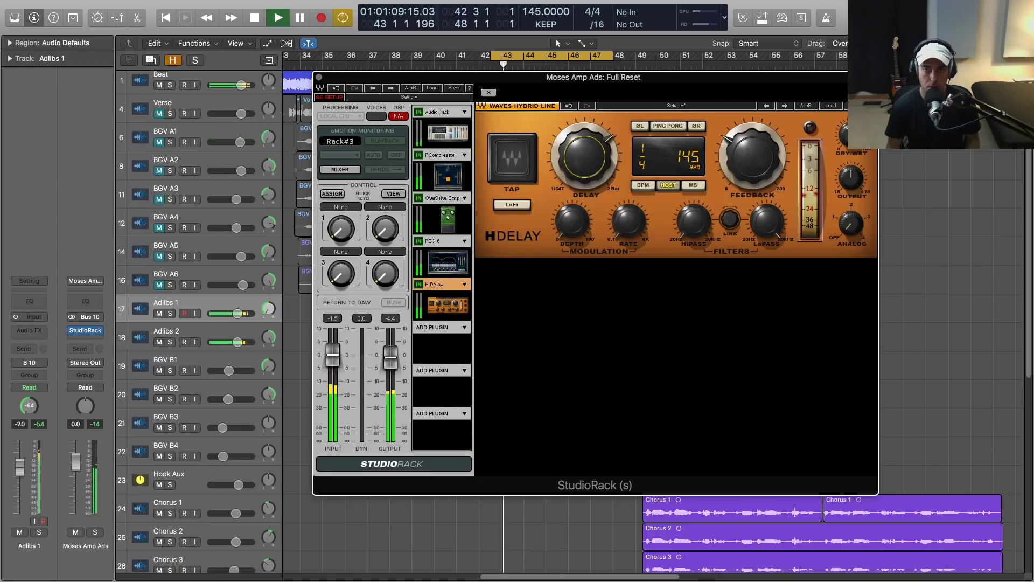
left_click(663, 126)
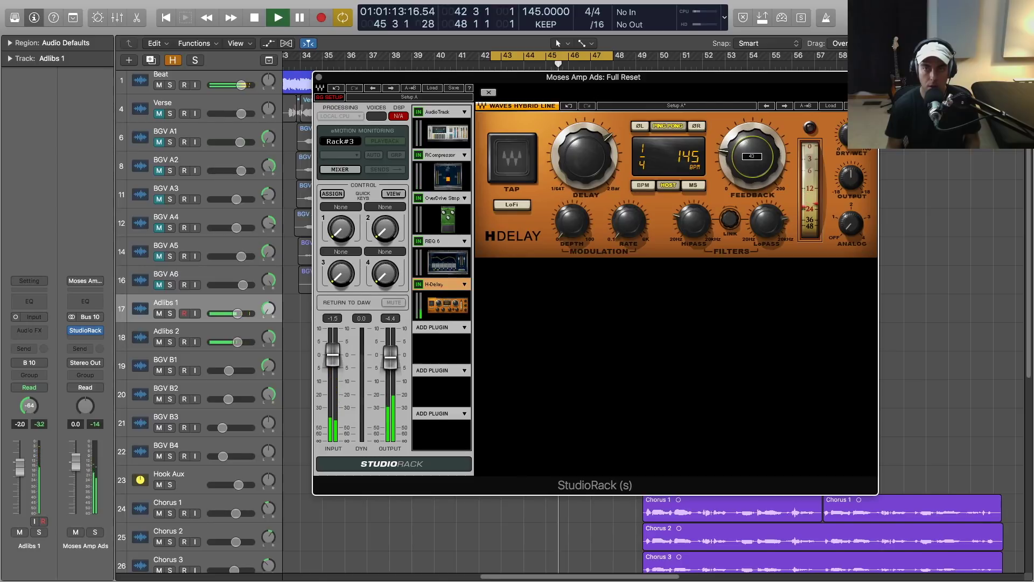
key("space")
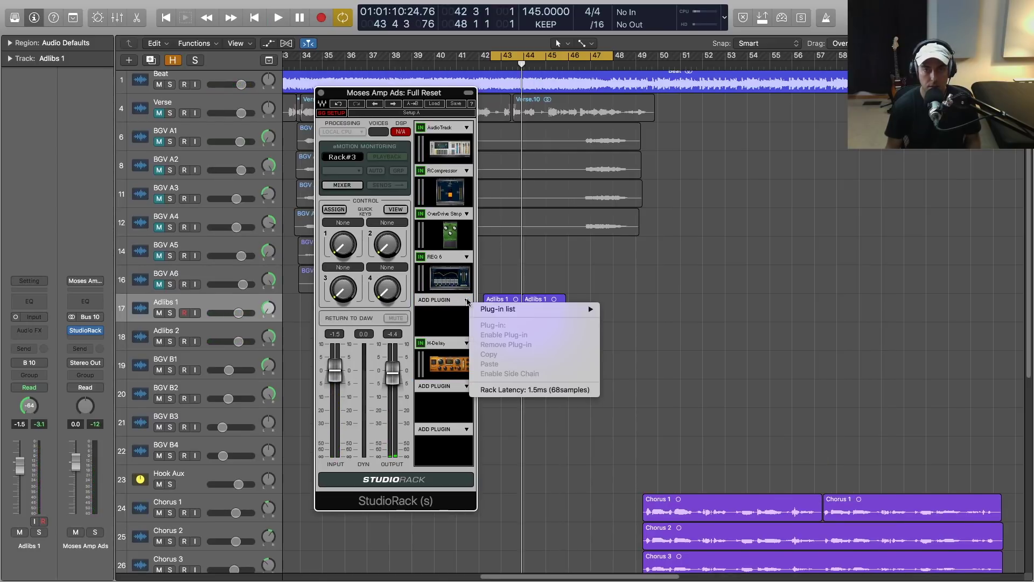
Insert the Doubler2 plug-in between REQ 6 and H-Delay in the adlibs rack.
mouse_move(587, 308)
mouse_move(640, 315)
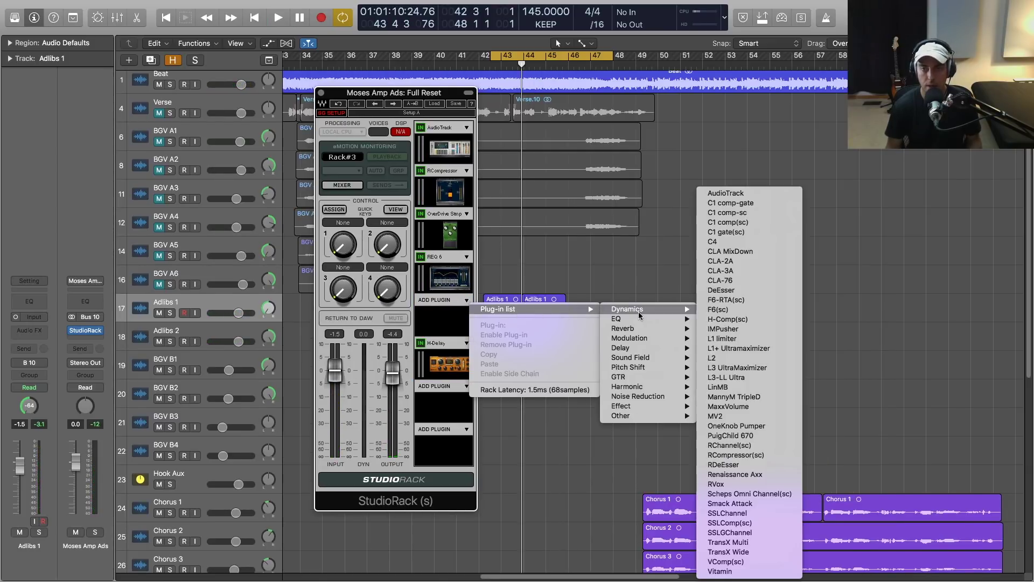
mouse_move(647, 358)
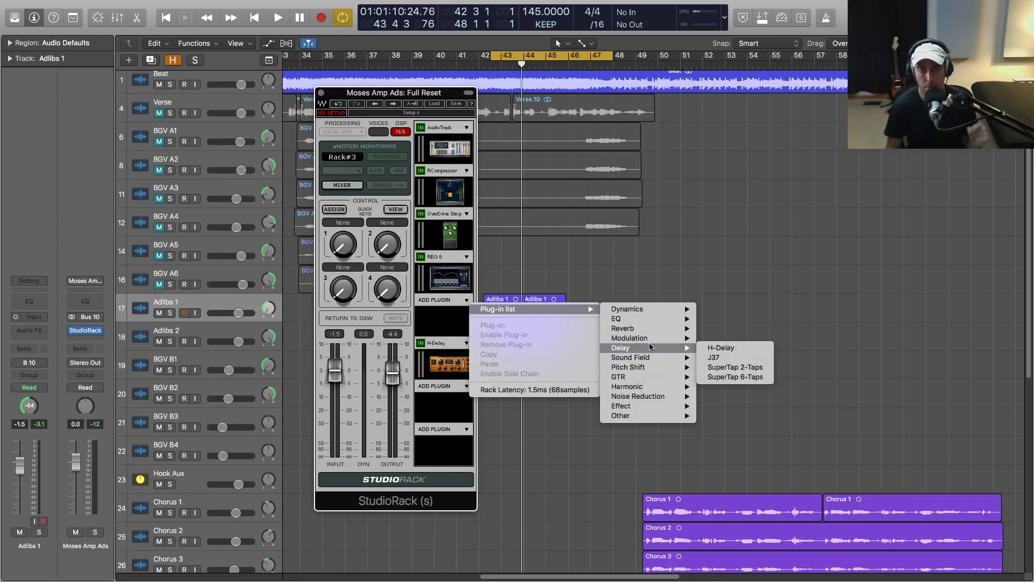
mouse_move(651, 338)
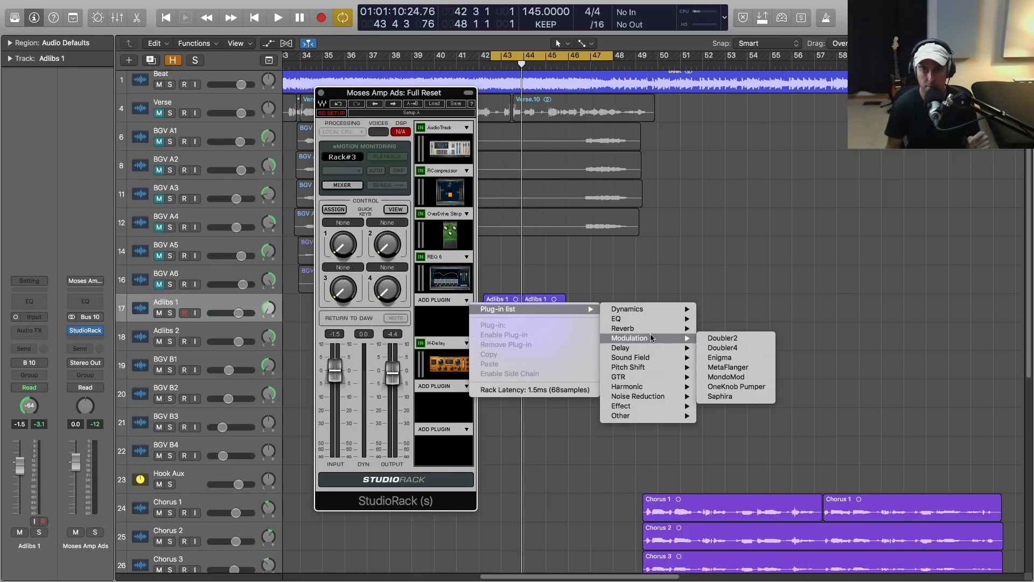
left_click(722, 338)
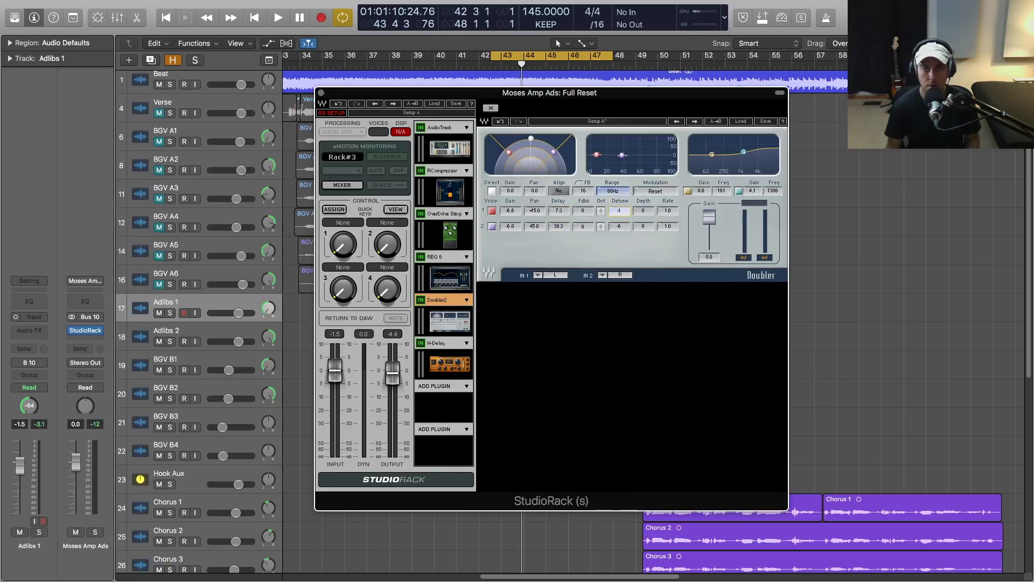
Set the detune of both Doubler2 voices to 0 and fine-tune the gain of voice 2 during playback.
key("space")
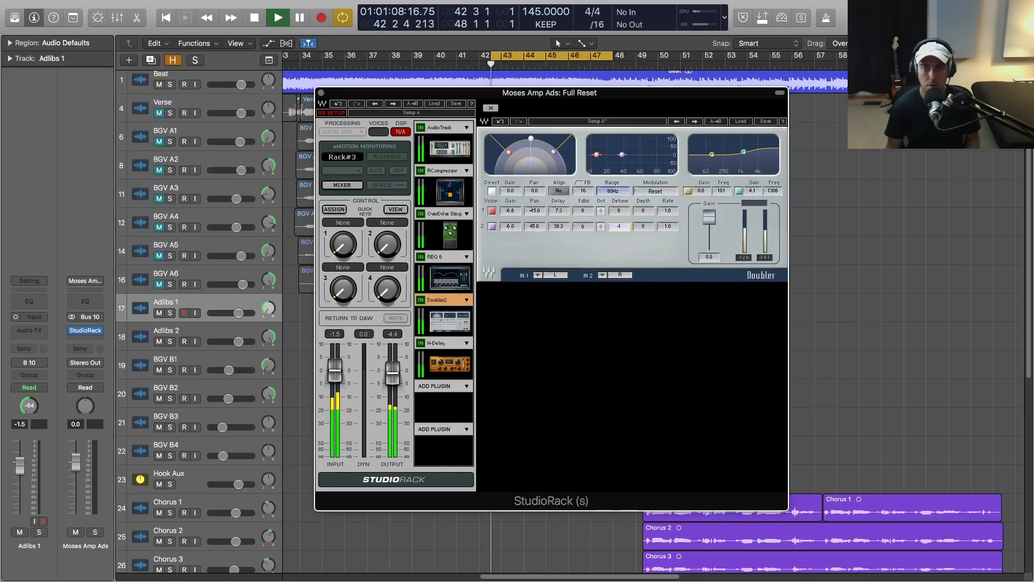
left_click_drag(553, 152, 555, 151)
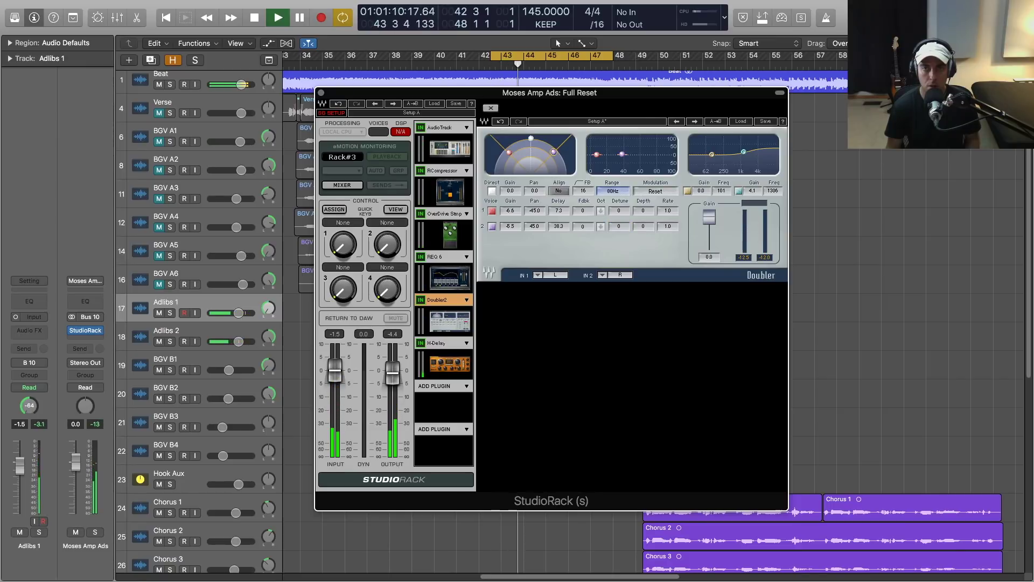
key("space")
Set the Doubler2 delays to 14.7 for voice 1 and about 62.7 for voice 2.
left_click_drag(554, 211, 561, 211)
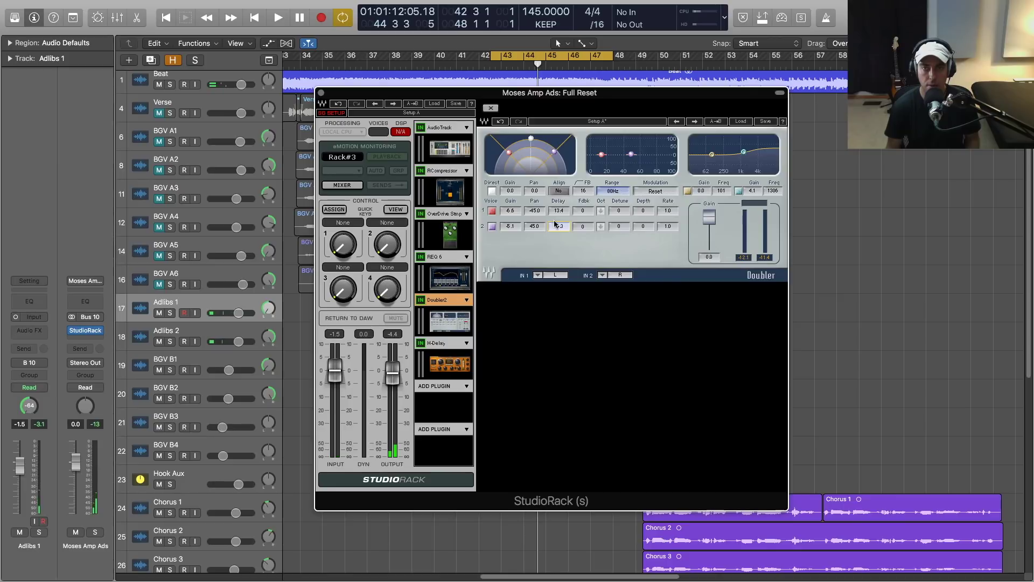
key("space")
left_click_drag(556, 212, 561, 227)
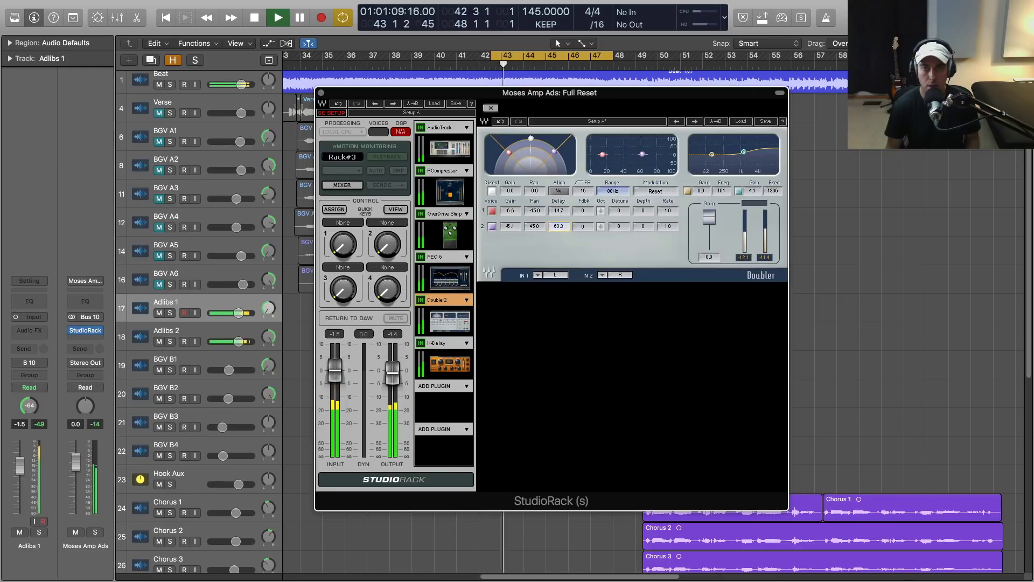
key("space")
Raise the gain of Doubler2 voice 1 to about -4.7 while the adlibs play.
key("space")
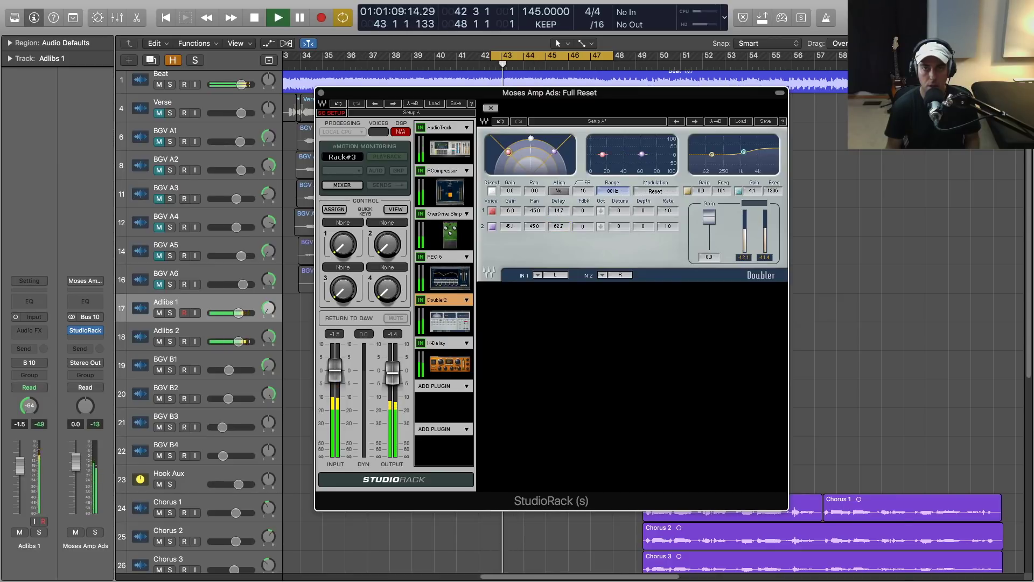
mouse_move(510, 152)
left_mouse_down()
mouse_move(554, 151)
mouse_move(508, 151)
left_mouse_up()
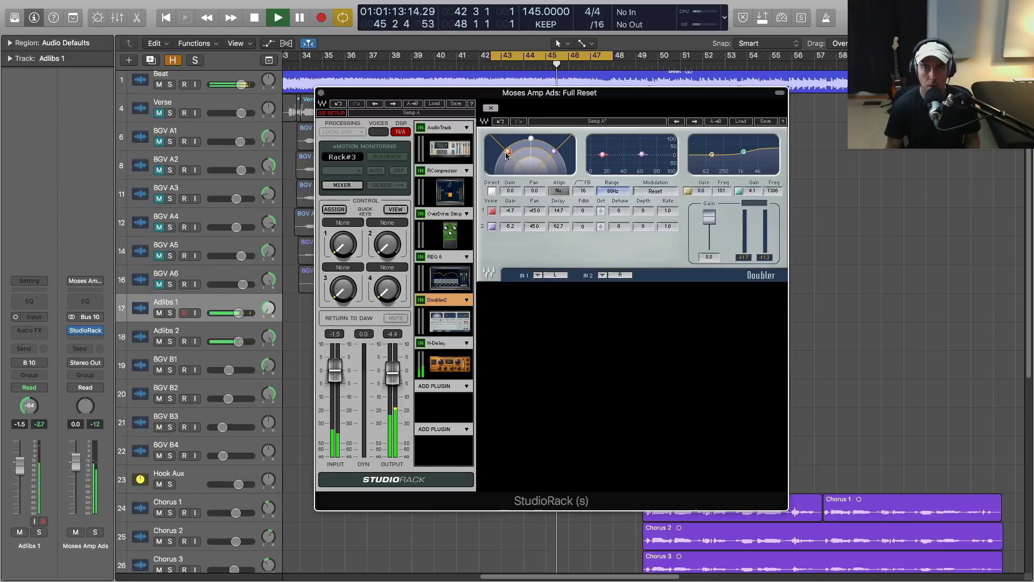
key("space")
Unmute the tracks from Verse through BGV A6.
left_click(174, 115)
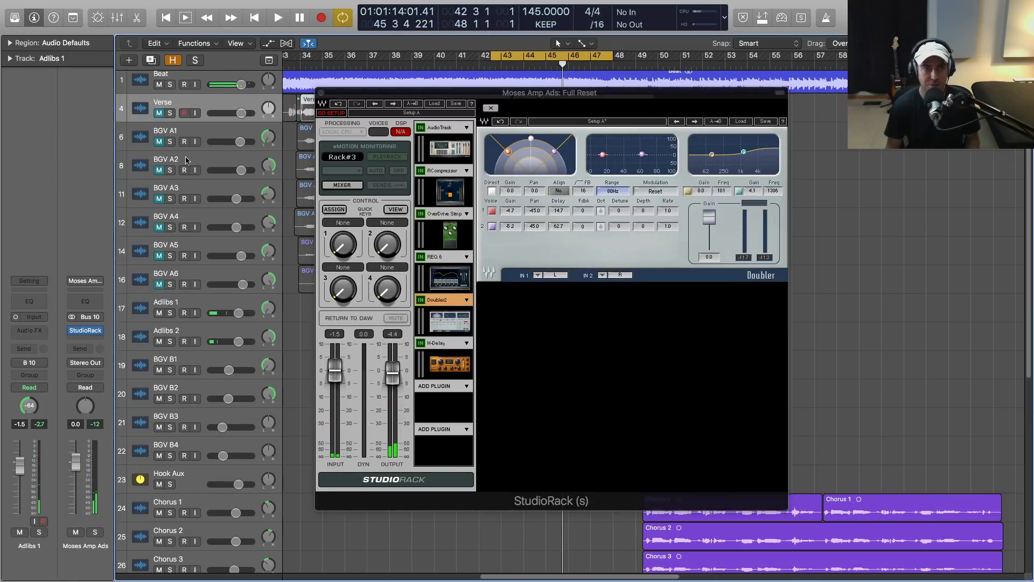
left_click(166, 276, "shift")
left_click(160, 284)
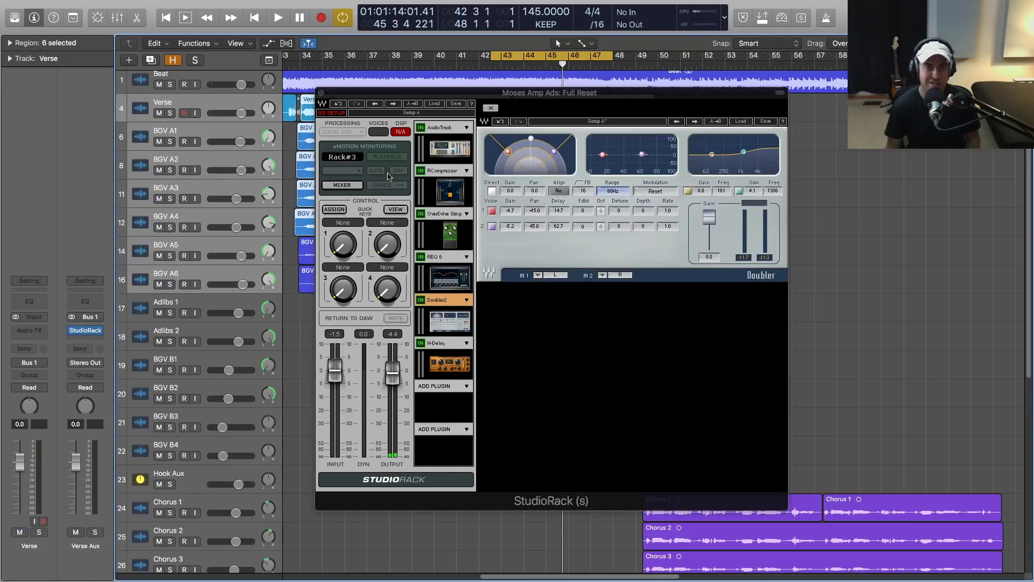
Open OverDrive Stomp, play the adlibs with the full verse, and bypass the overdrive for comparison.
left_click(457, 241)
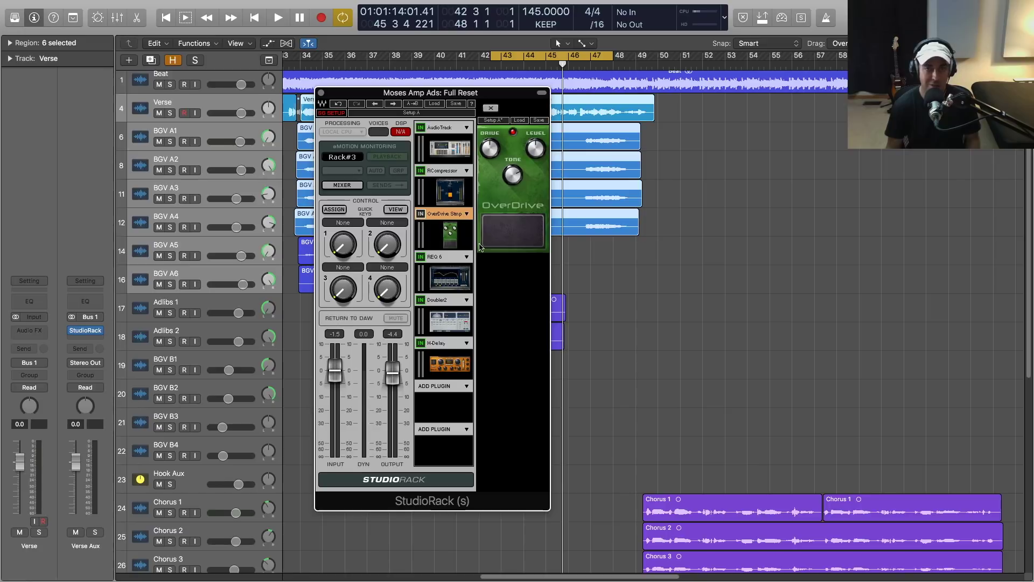
key("space")
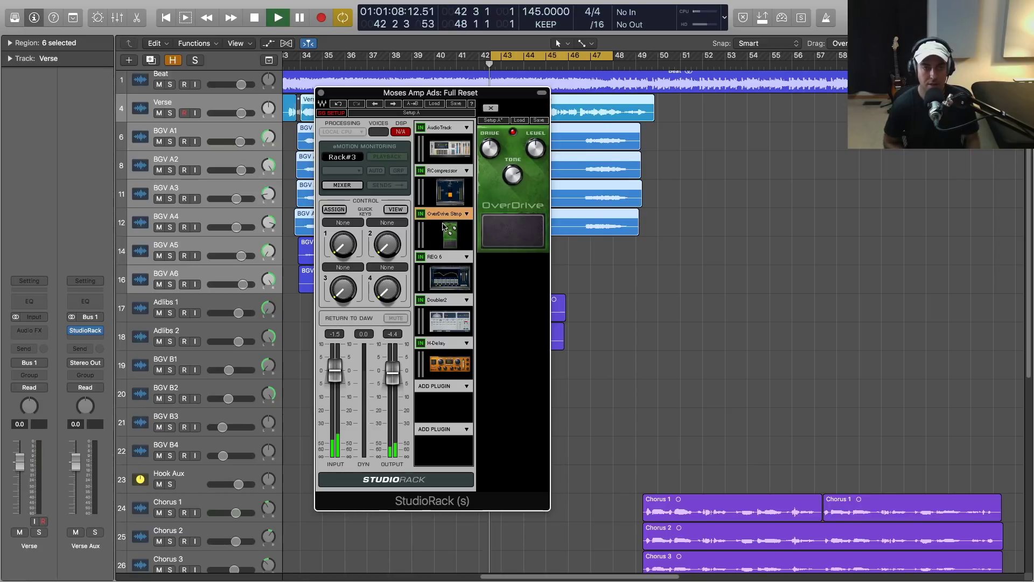
left_click_drag(461, 95, 753, 95)
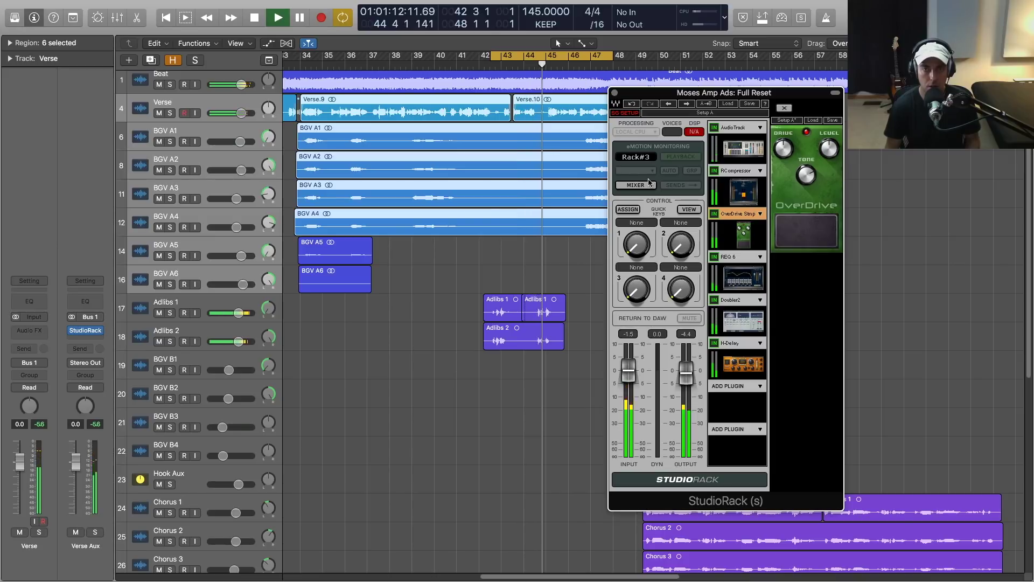
key("space")
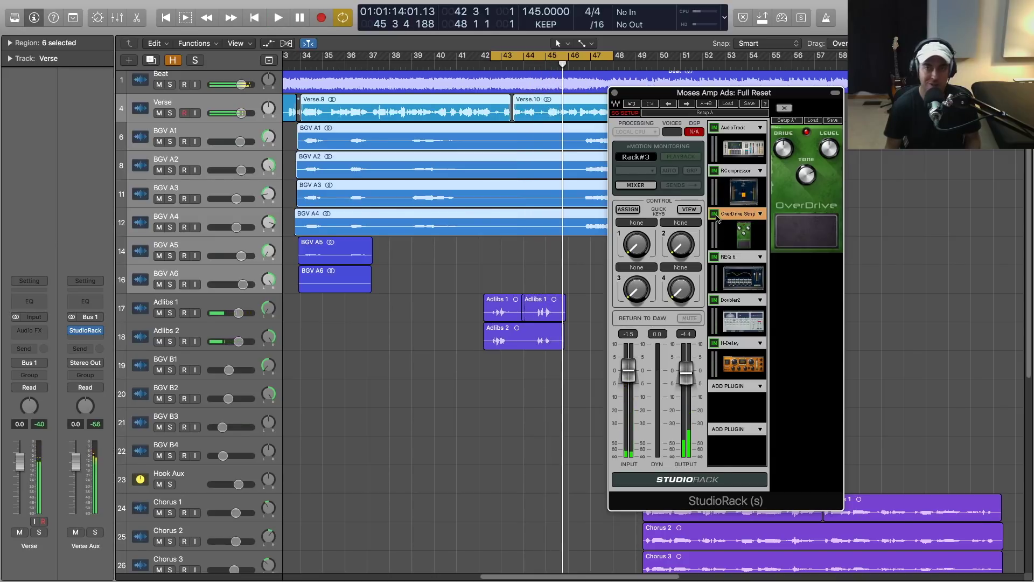
key("space")
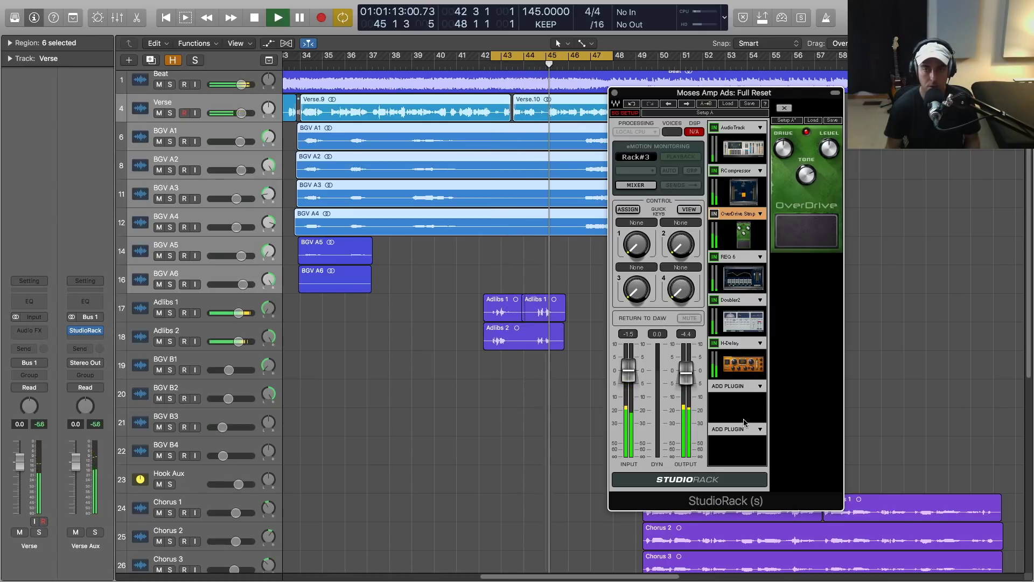
key("space")
left_click(760, 387)
mouse_move(816, 396)
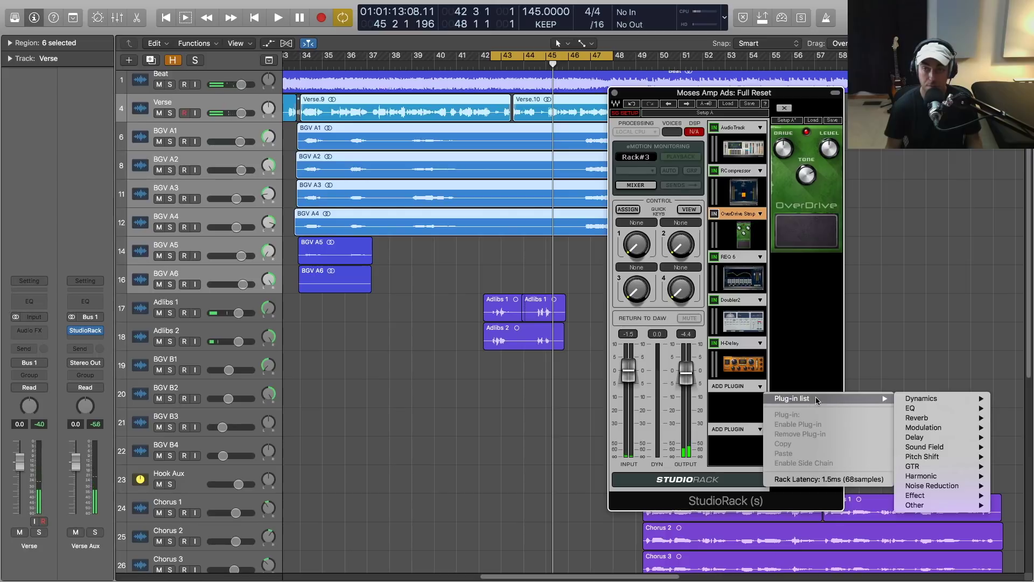
mouse_move(936, 400)
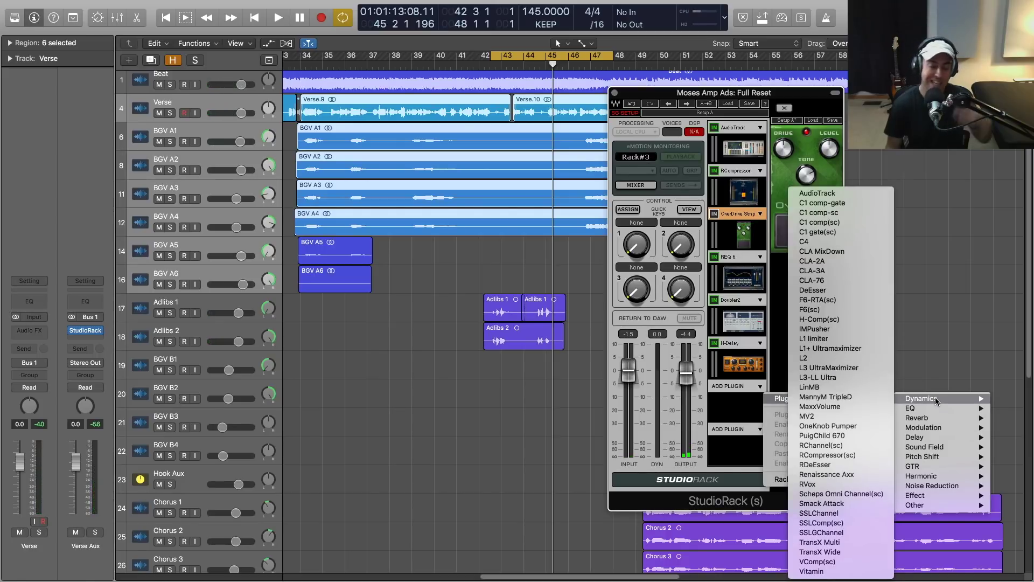
left_click(761, 217)
Move the OverDrive Stomp below REQ 6 in the adlib rack and replace it with the DeEsser.
left_click_drag(759, 215, 759, 258)
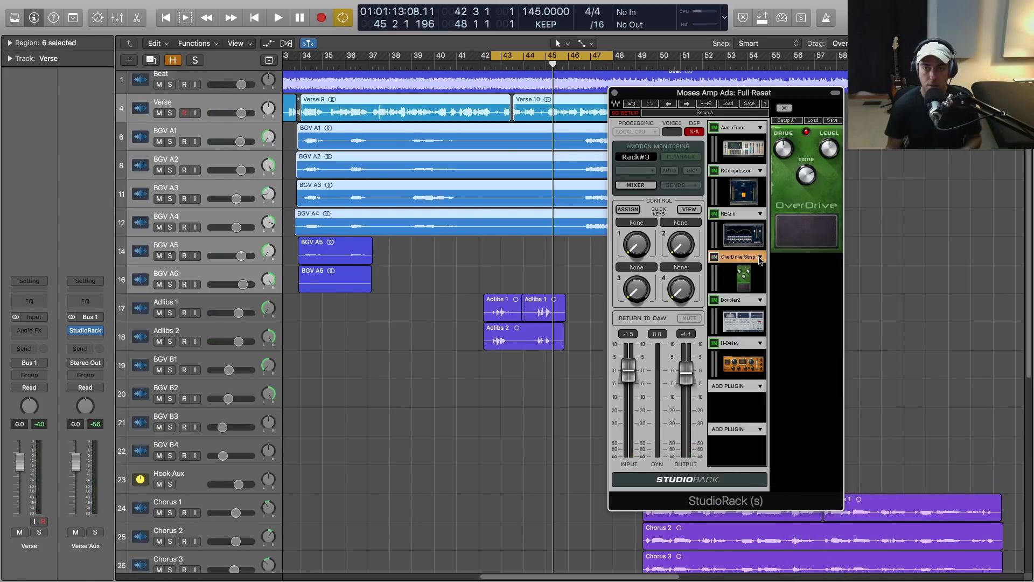
left_click(761, 259)
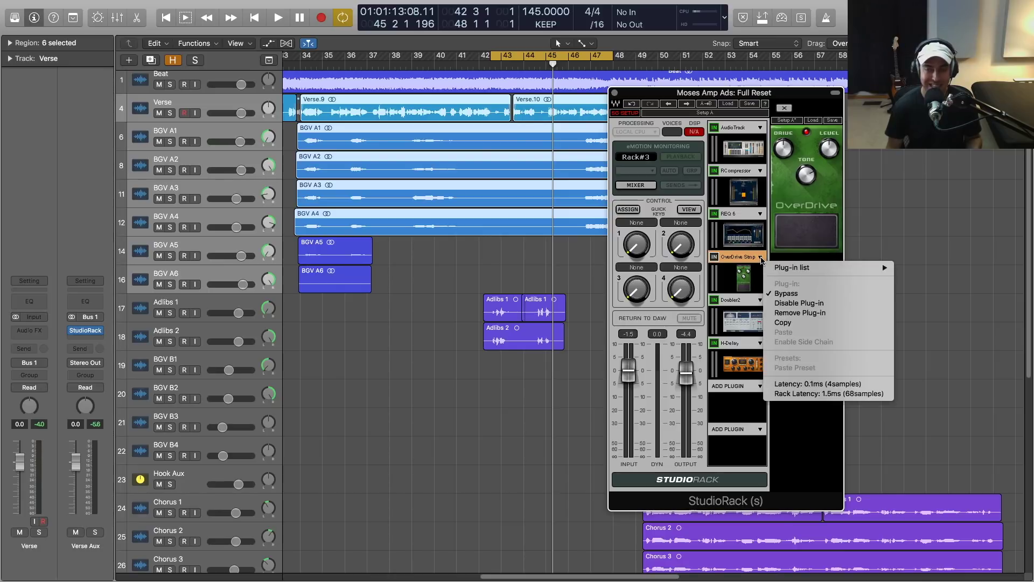
mouse_move(797, 267)
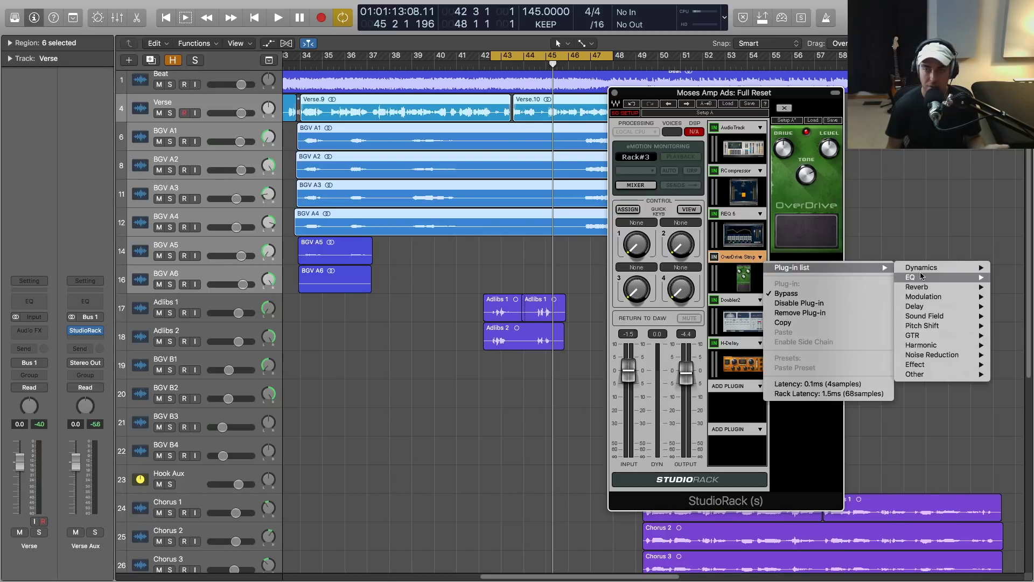
mouse_move(916, 277)
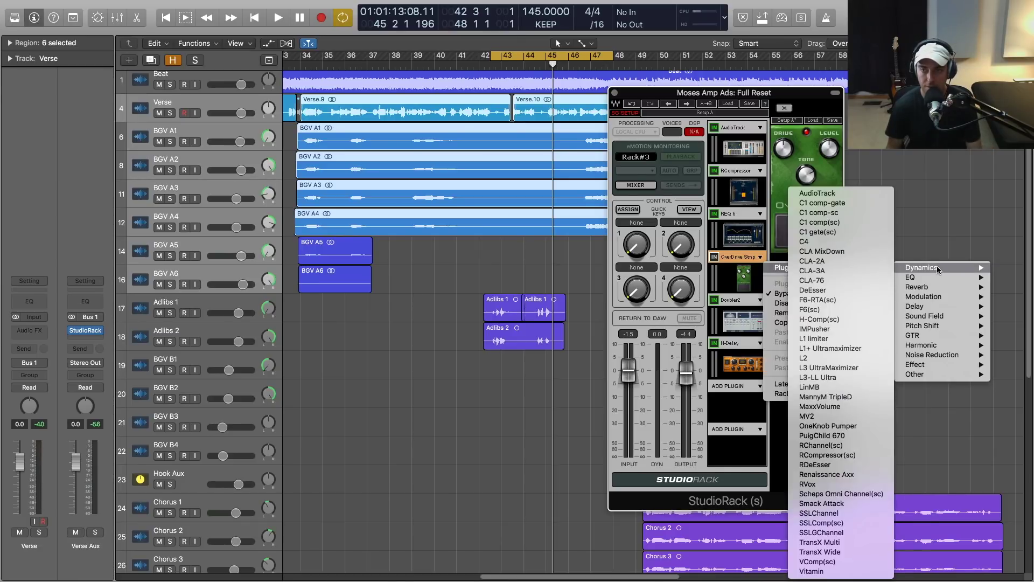
left_click(849, 289)
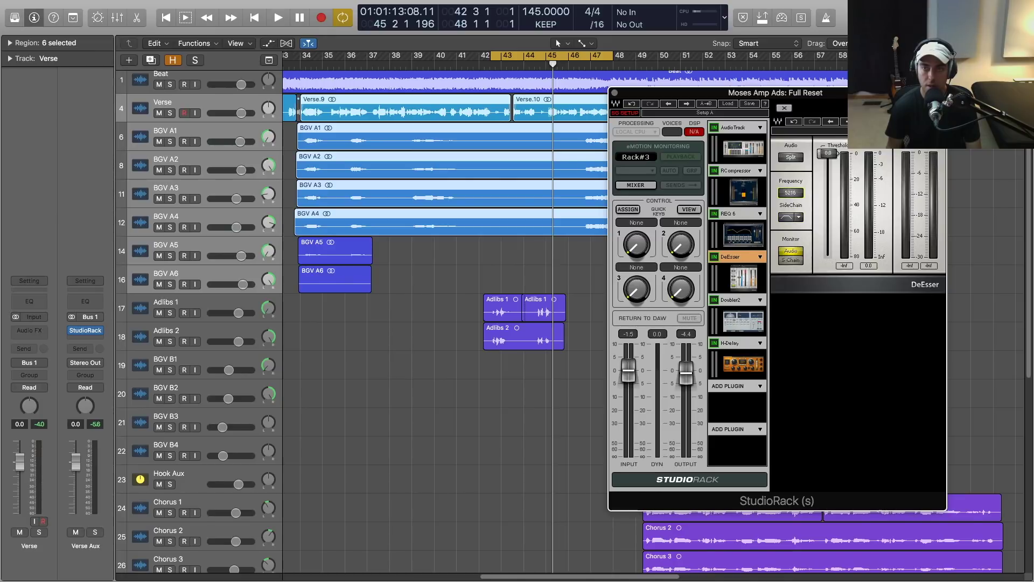
Lower the DeEsser threshold to about -41.7 while the adlibs play with the verse.
left_click(791, 218)
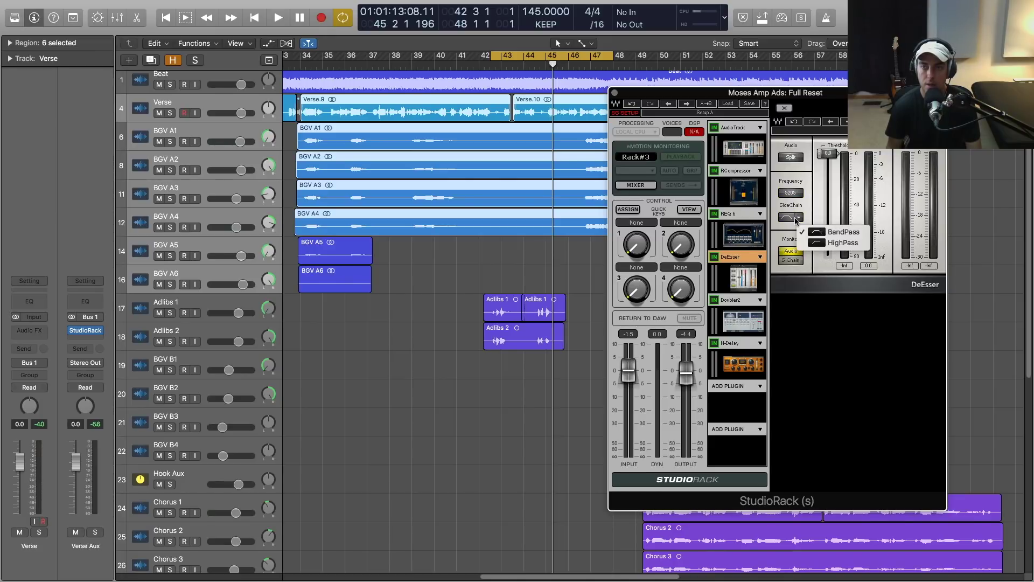
left_click(812, 190)
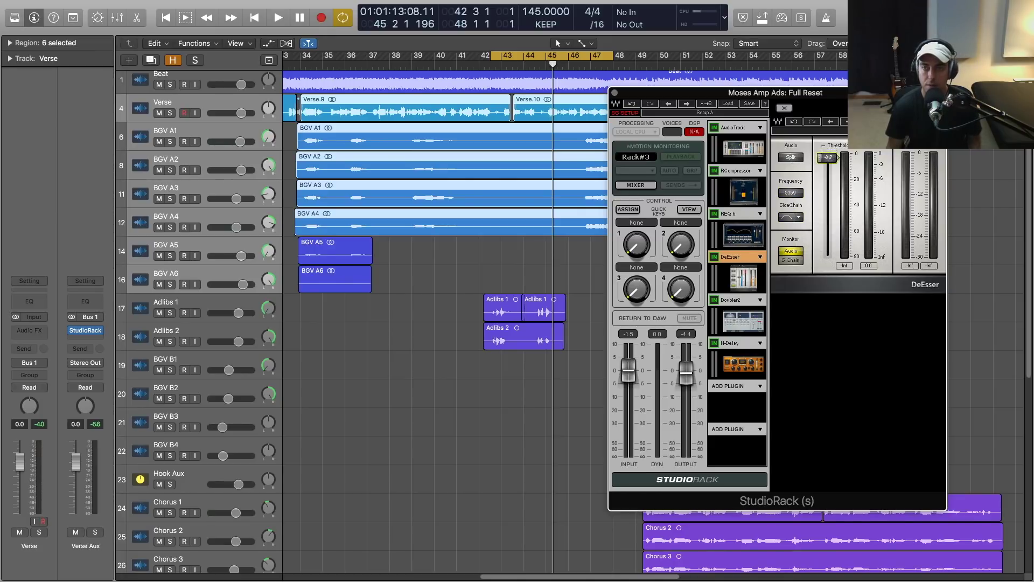
key("space")
left_click_drag(834, 176, 834, 200)
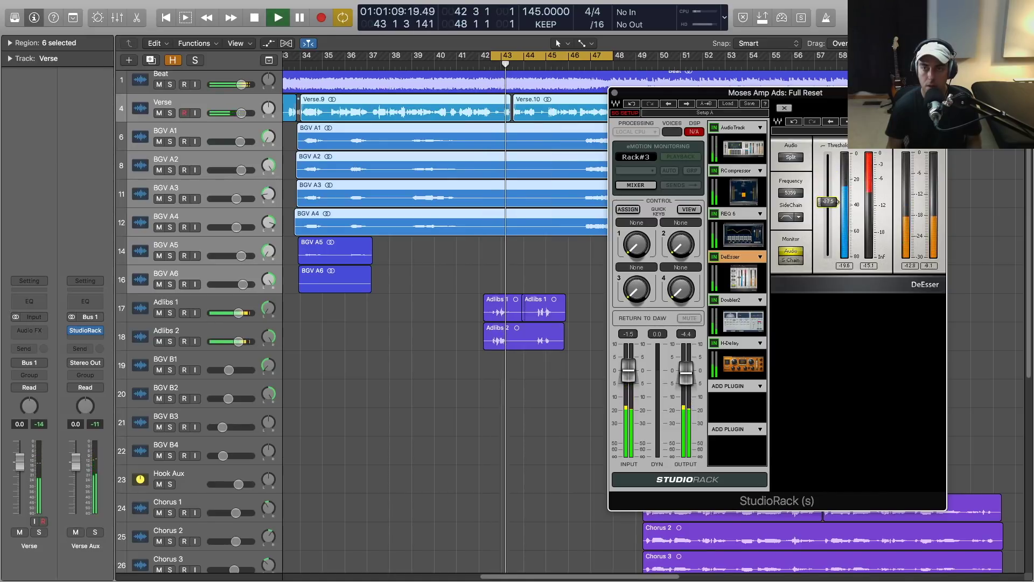
left_click_drag(838, 200, 834, 195)
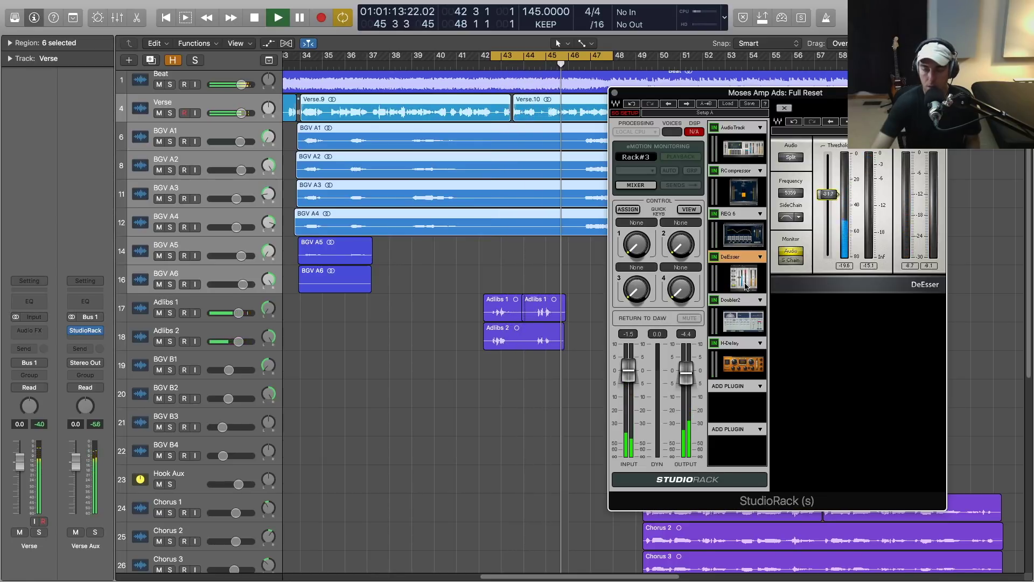
Replay the adlib section and extend the start of the cycle range back to bar 42.
key("space")
key("space")
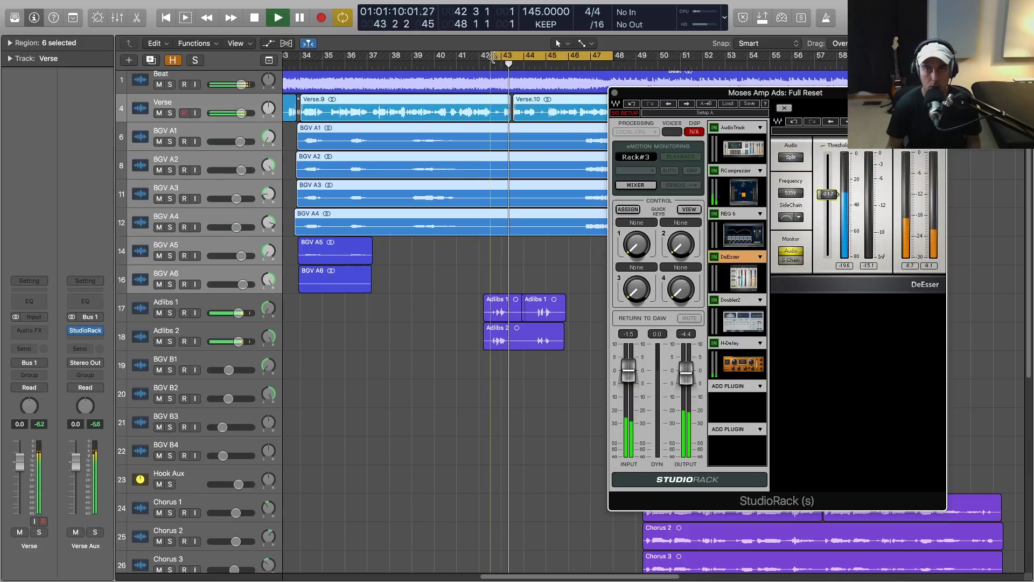
left_click_drag(484, 58, 480, 58)
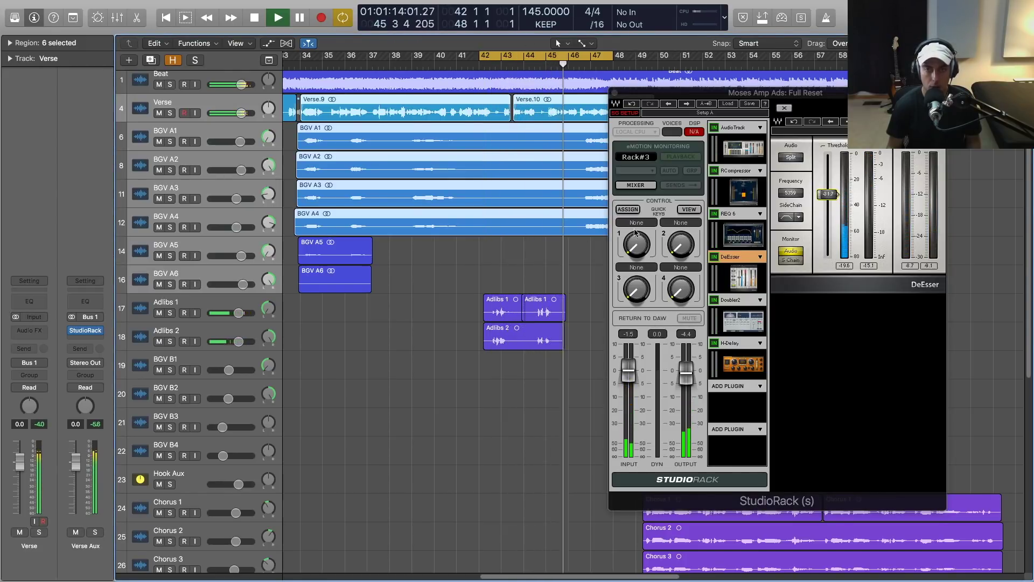
key("space")
Shift H-Delay down one rack slot and insert RVerb between Doubler2 and H-Delay.
left_click_drag(745, 361, 742, 408)
left_click(762, 356)
mouse_move(779, 354)
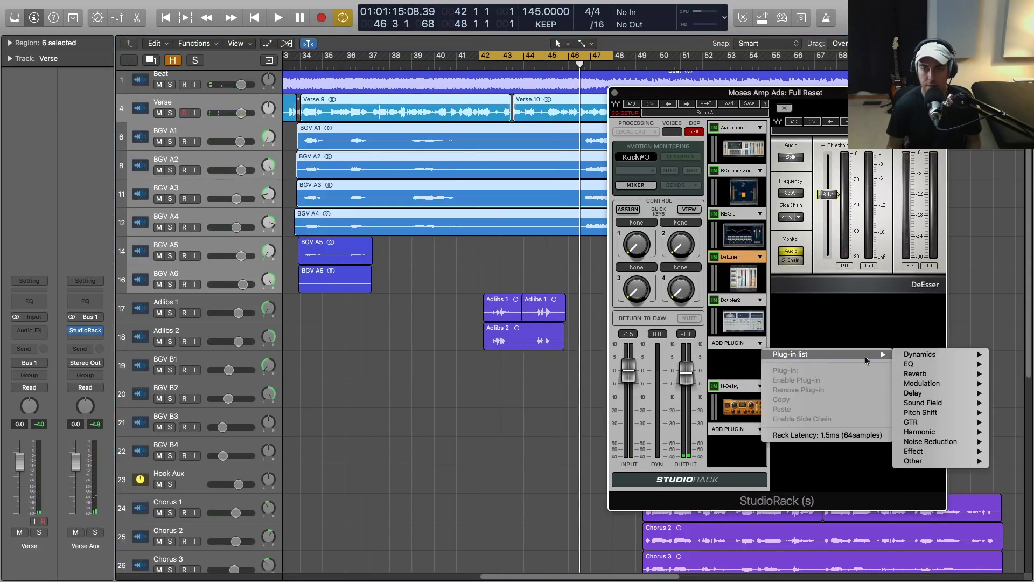
mouse_move(930, 377)
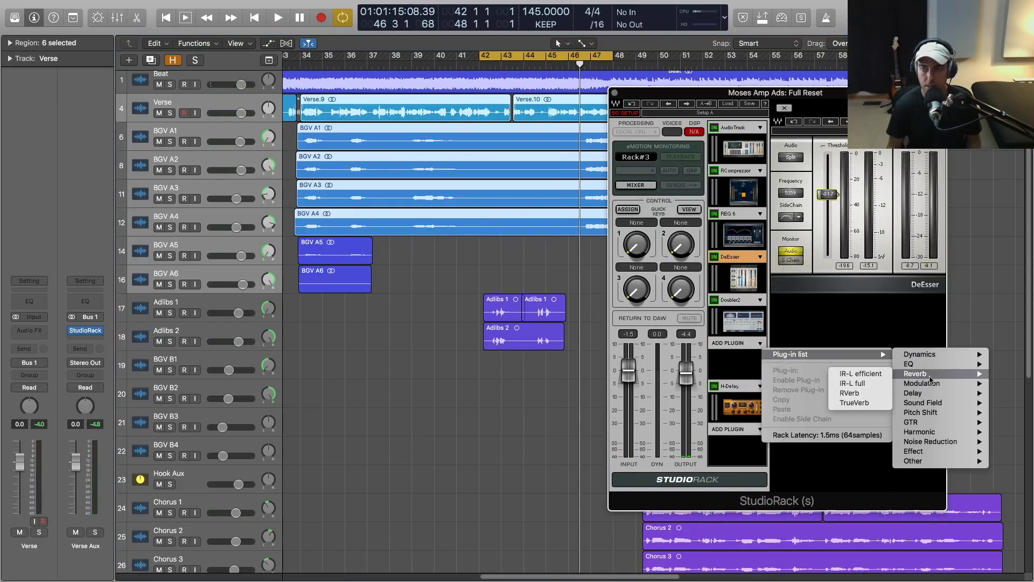
left_click(856, 389)
left_click_drag(852, 96, 584, 92)
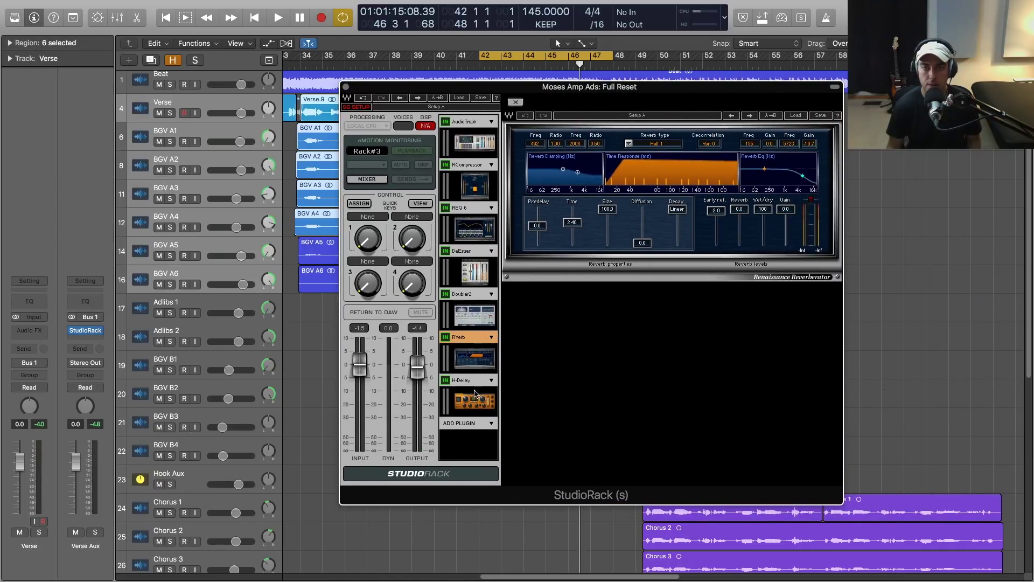
Reduce the RVerb wet/dry to 19 and cut its reverb EQ to -17.0 at 187 and -13.2 at about 3692 during playback.
key("space")
left_click_drag(763, 210, 763, 237)
left_click_drag(765, 169, 798, 178)
key("space")
key("space")
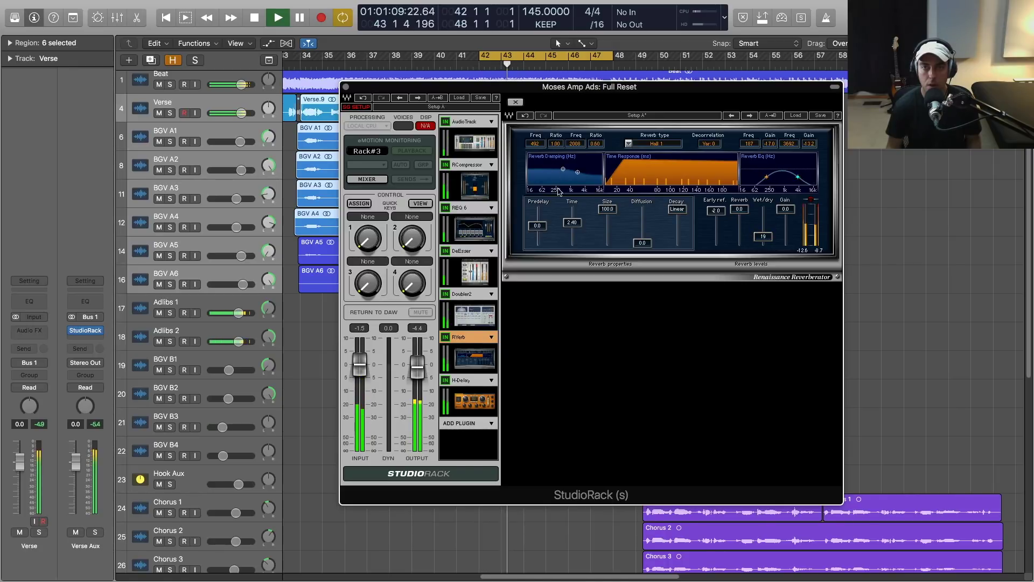
Set the RVerb low damping ratio to about 0.63, reverb time to about 2.58, and wet/dry to 16.
left_click_drag(564, 169, 563, 171)
key("space")
key("space")
left_click_drag(572, 222, 581, 216)
left_click_drag(763, 237, 763, 238)
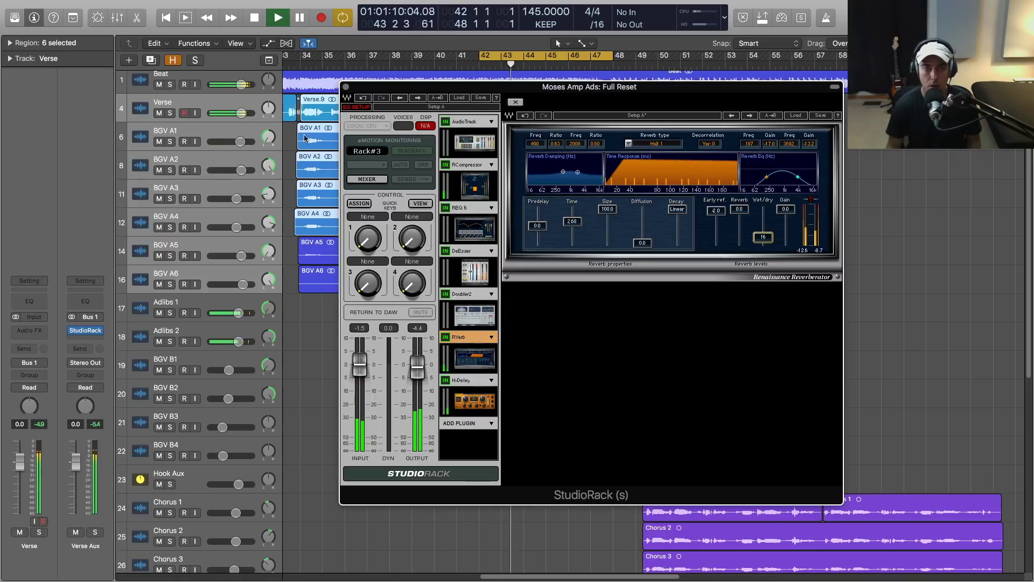
Close the adlib rack, select all verse, background vocal and adlib regions, and set the cycle range to span them.
left_click(346, 87)
left_click(694, 248)
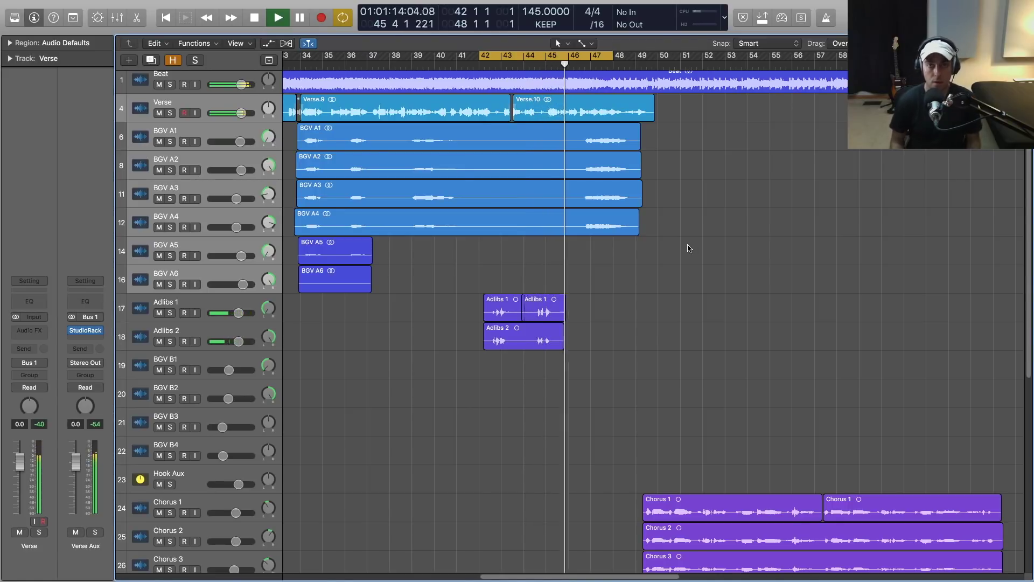
left_click_drag(691, 103, 456, 113)
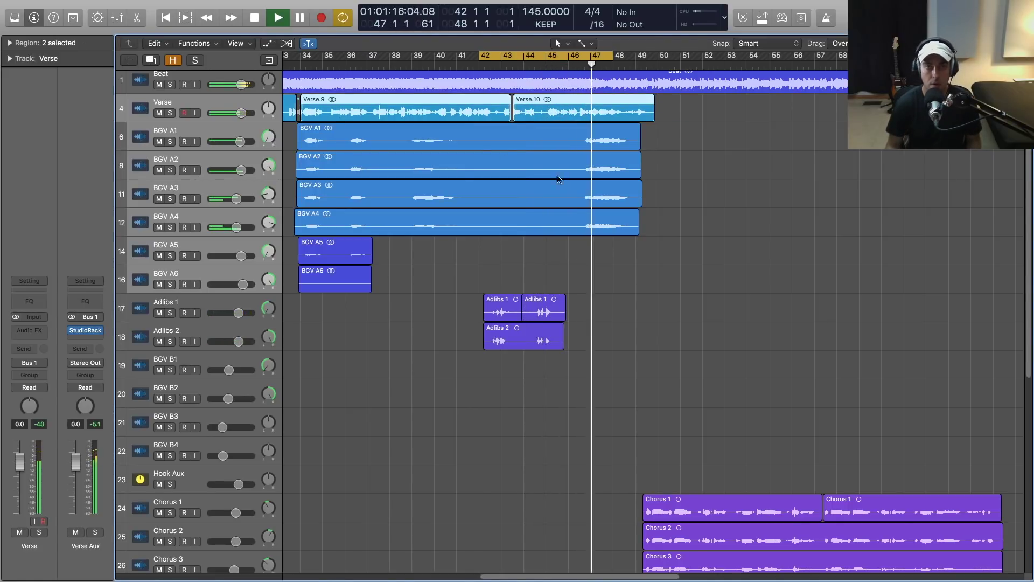
key("super+Left")
key("super+Left")
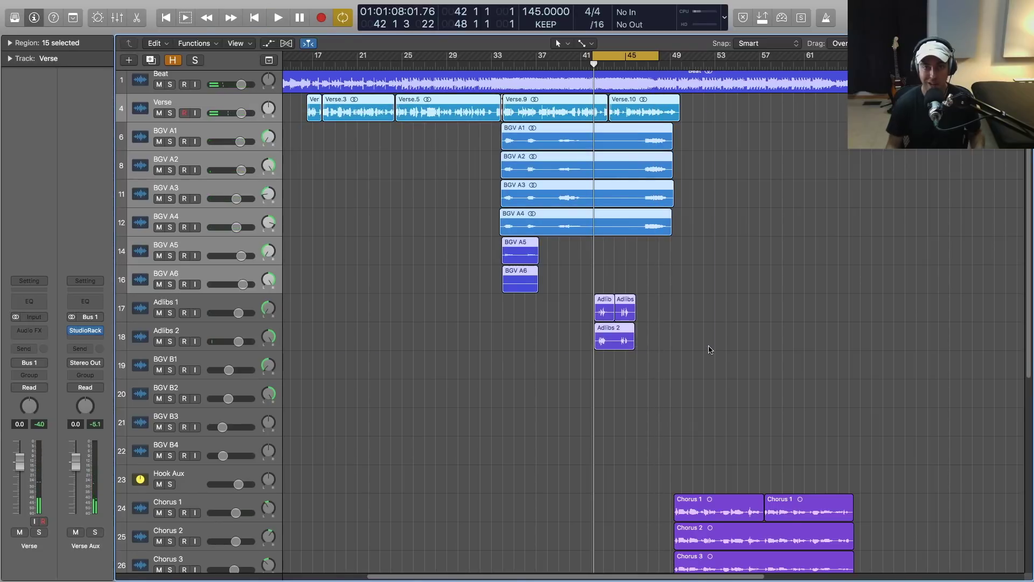
key("super+u")
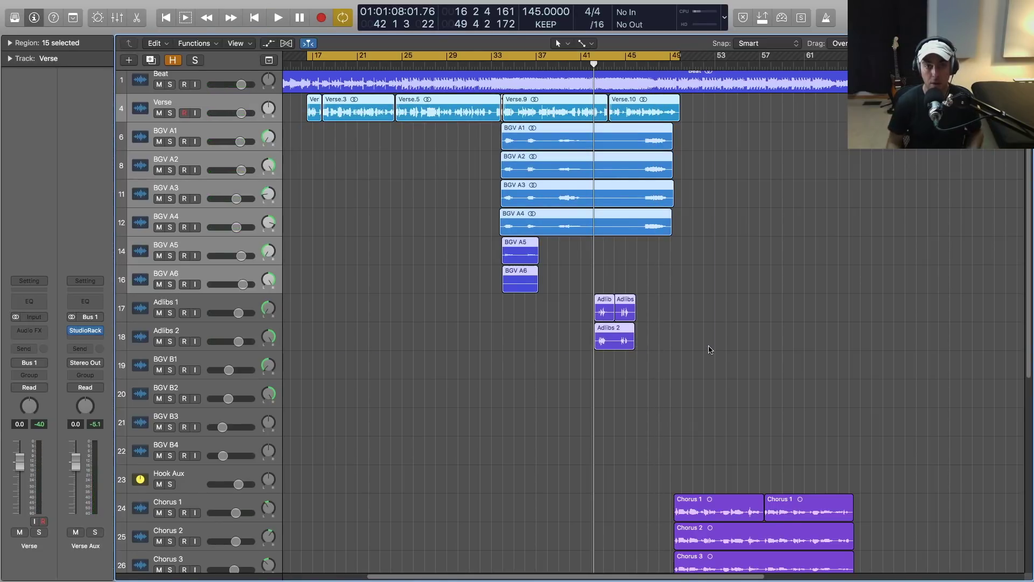
Open the StudioRack on the Adlibs 1 aux for review and play the full verse from the cycle start.
left_click(181, 303)
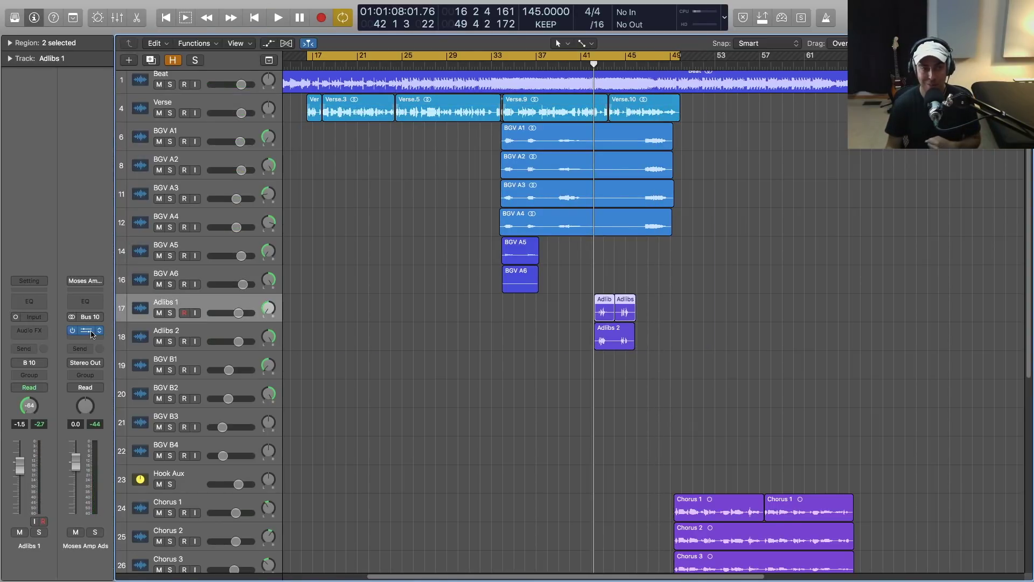
left_click(92, 333)
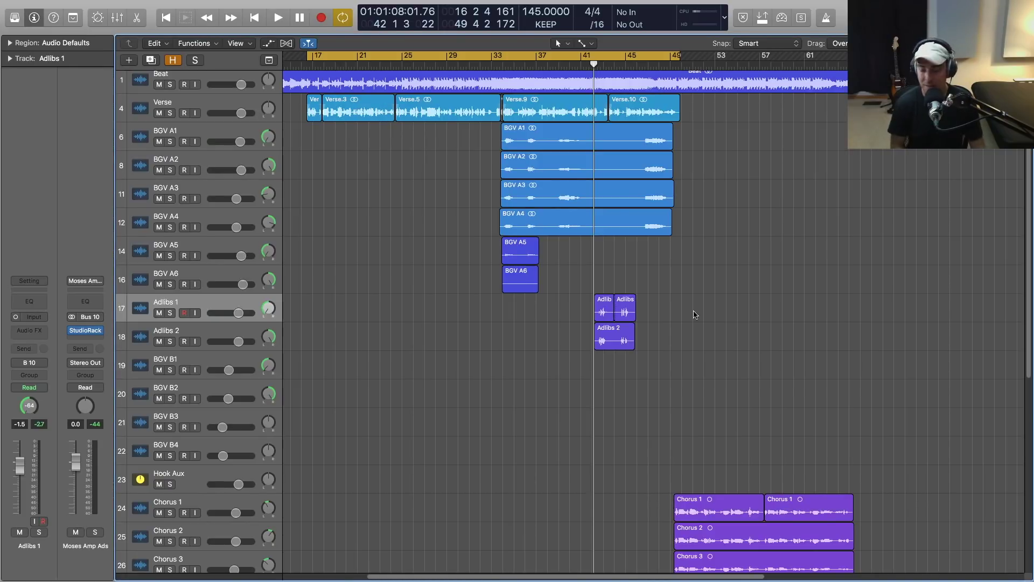
key("space")
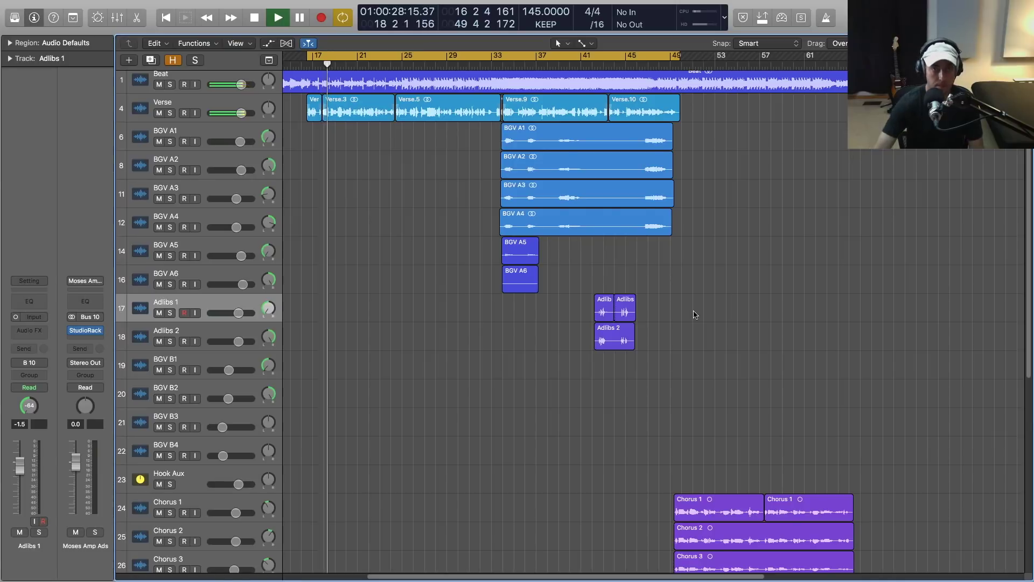
Review the Verse Aux StudioRack during playback, including its RCompressor, VEQ4 and H-Delay, and close the rack.
left_click(178, 105)
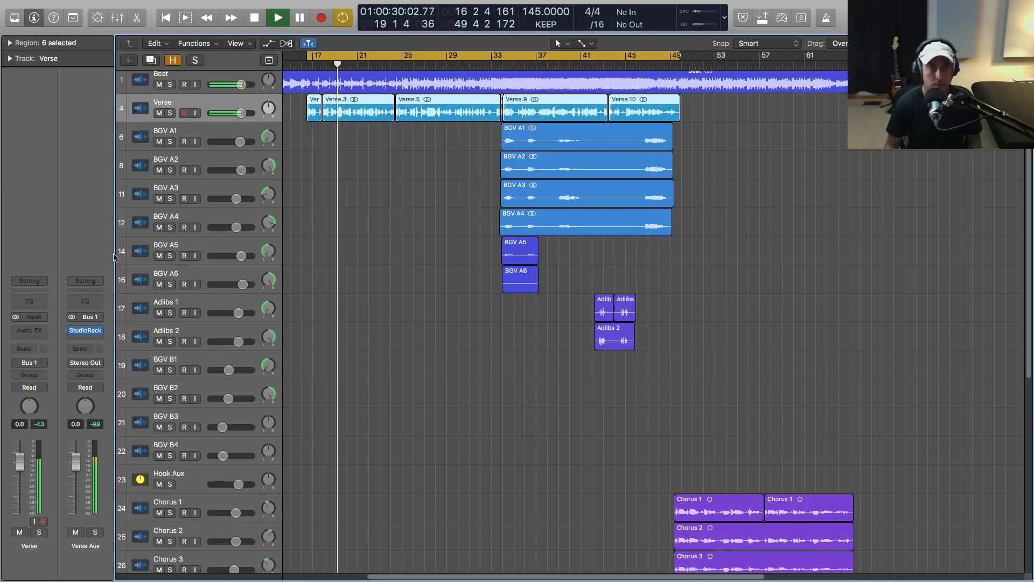
left_click(85, 330)
left_click_drag(459, 106, 617, 113)
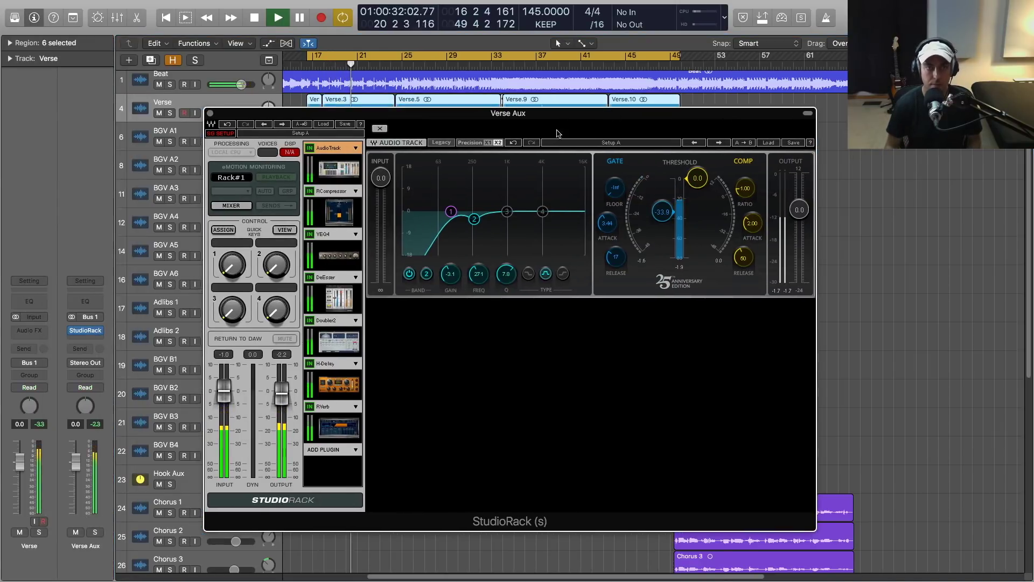
left_click(341, 207)
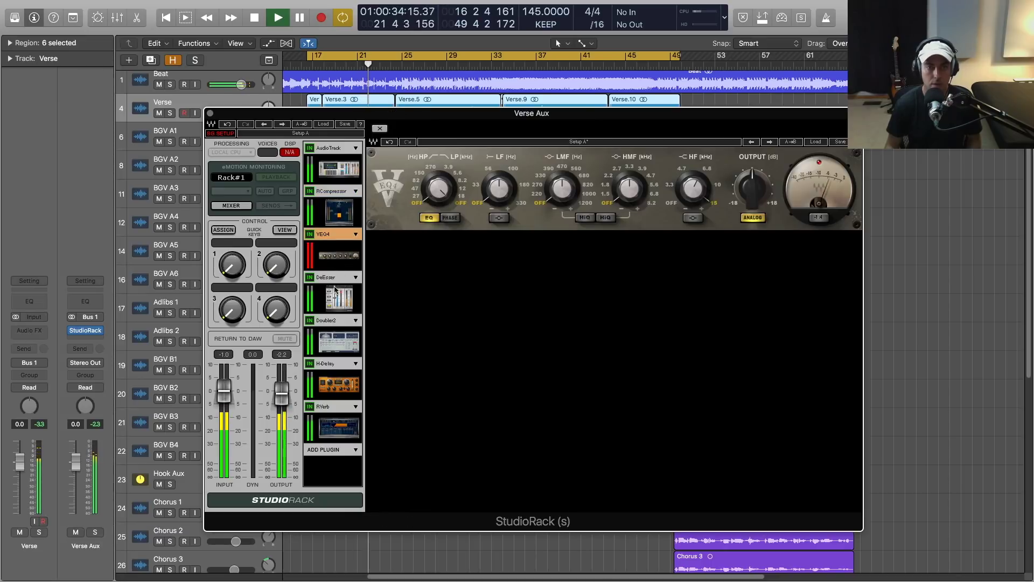
left_click(341, 257)
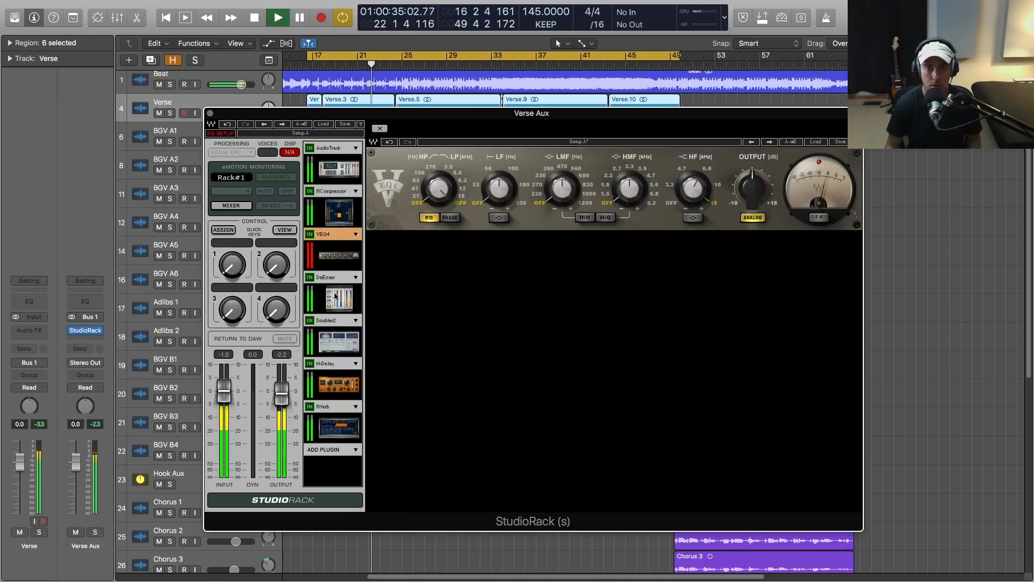
left_click(339, 387)
left_click(210, 113)
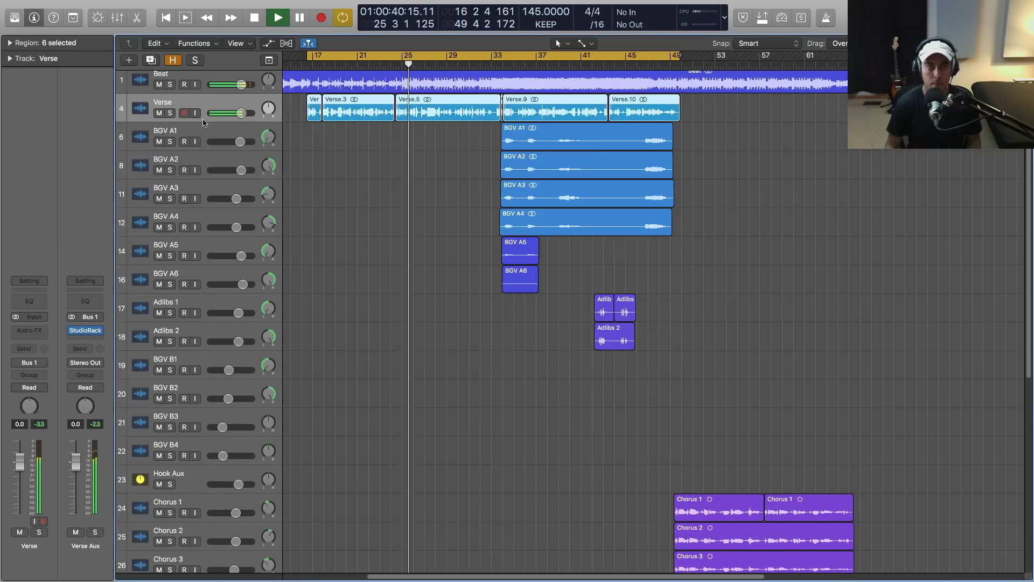
Review the BGV Aux StudioRack during playback, including its AudioTrack, VEQ4 and RCompressor, and close the rack.
left_click(199, 130)
left_click(85, 330)
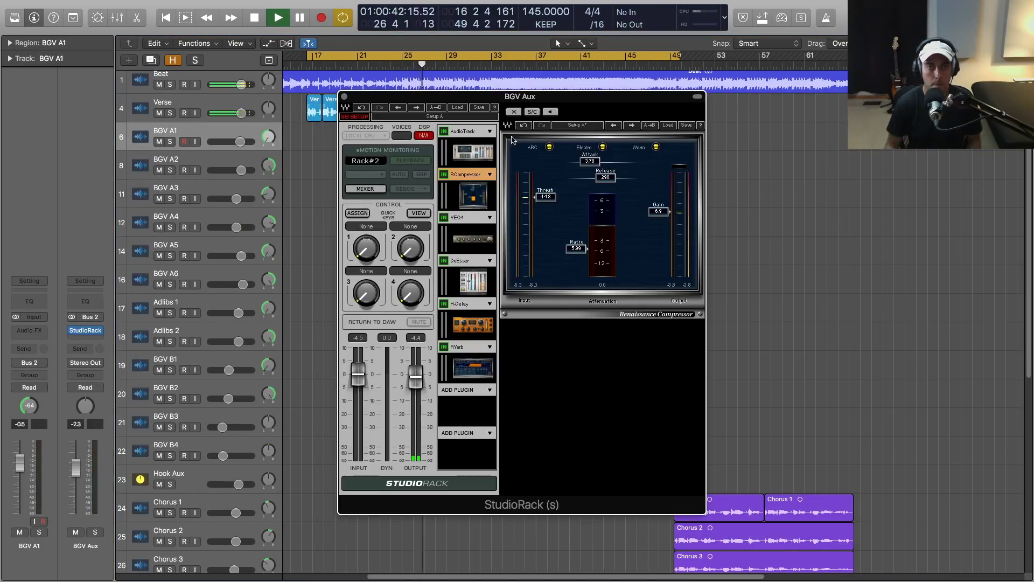
left_click_drag(507, 102, 476, 93)
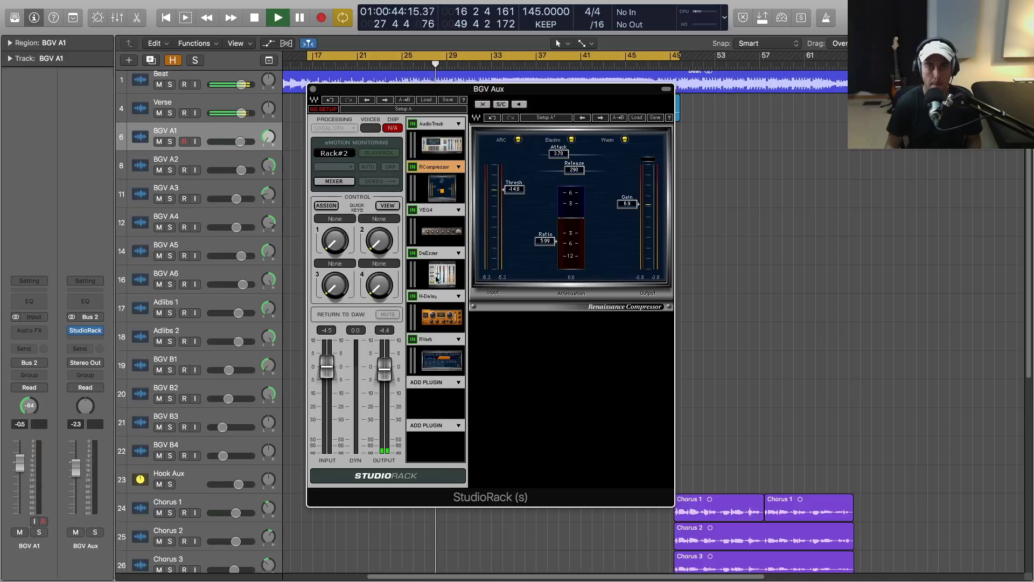
left_click(442, 145)
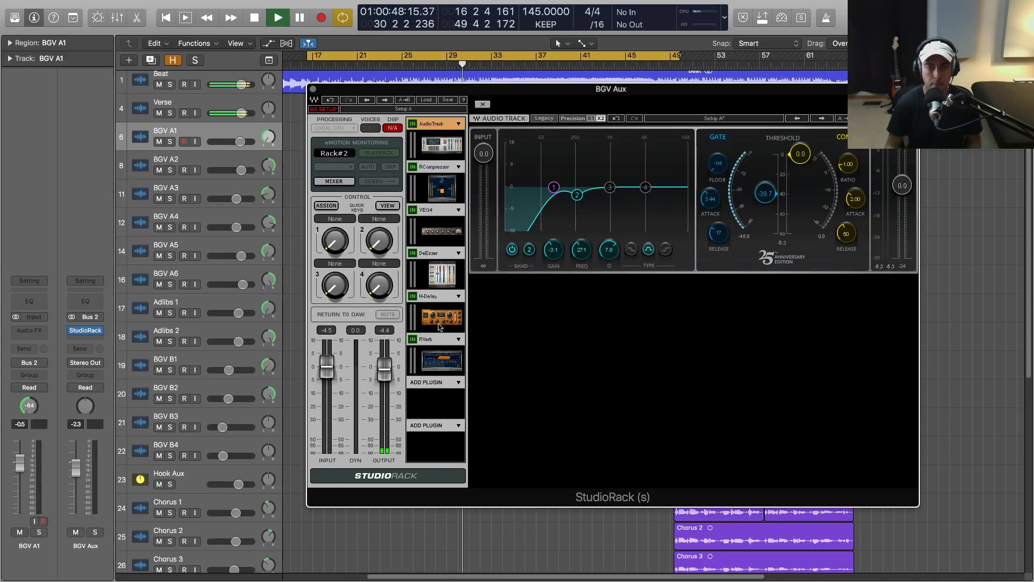
left_click(445, 234)
left_click(442, 188)
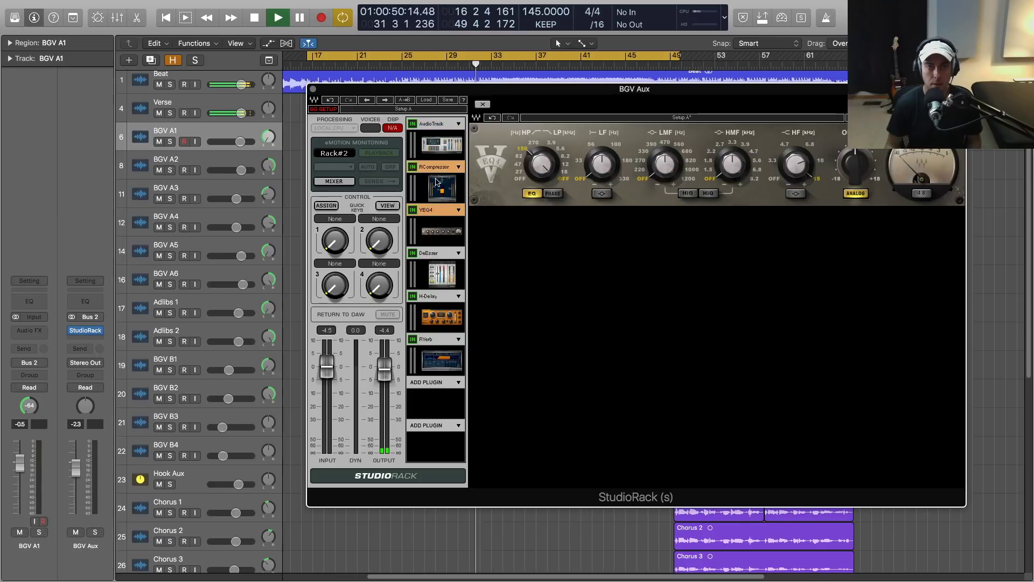
left_click_drag(493, 94, 467, 98)
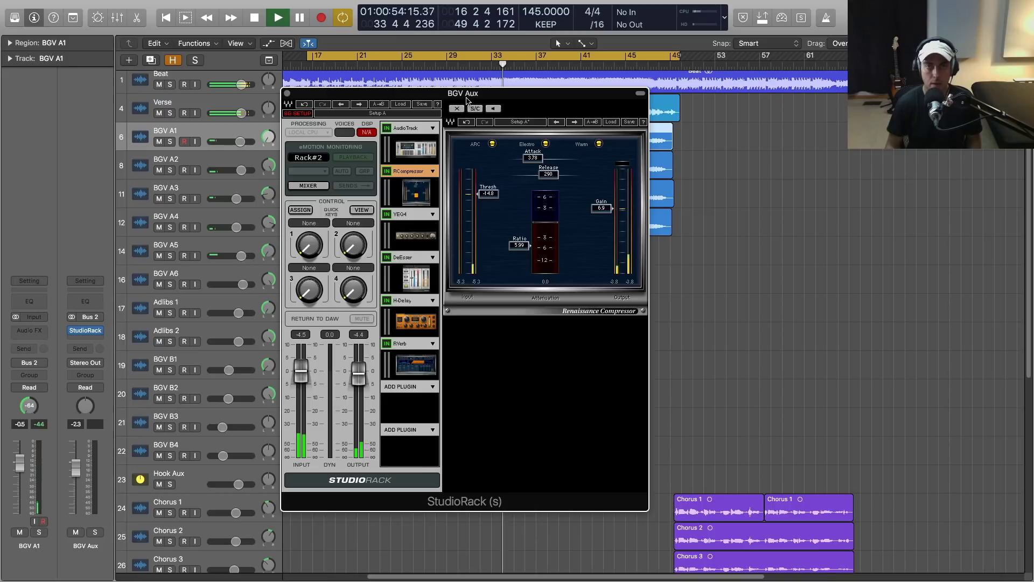
left_click_drag(467, 98, 461, 97)
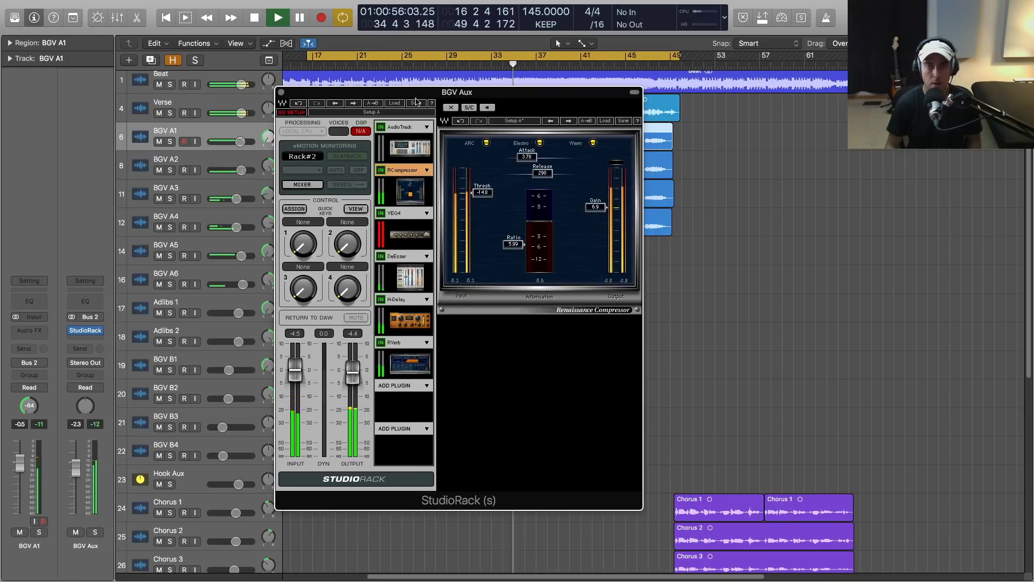
left_click(281, 94)
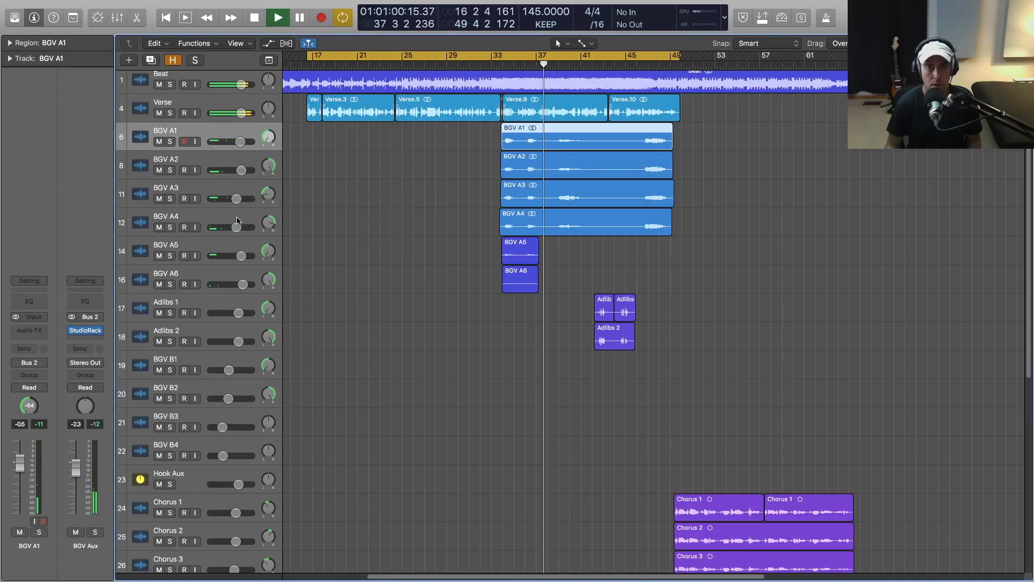
Select the BGV A3 track, check the RCompressor and VEQ4 in its aux StudioRack during playback, and close the rack.
left_click(222, 188)
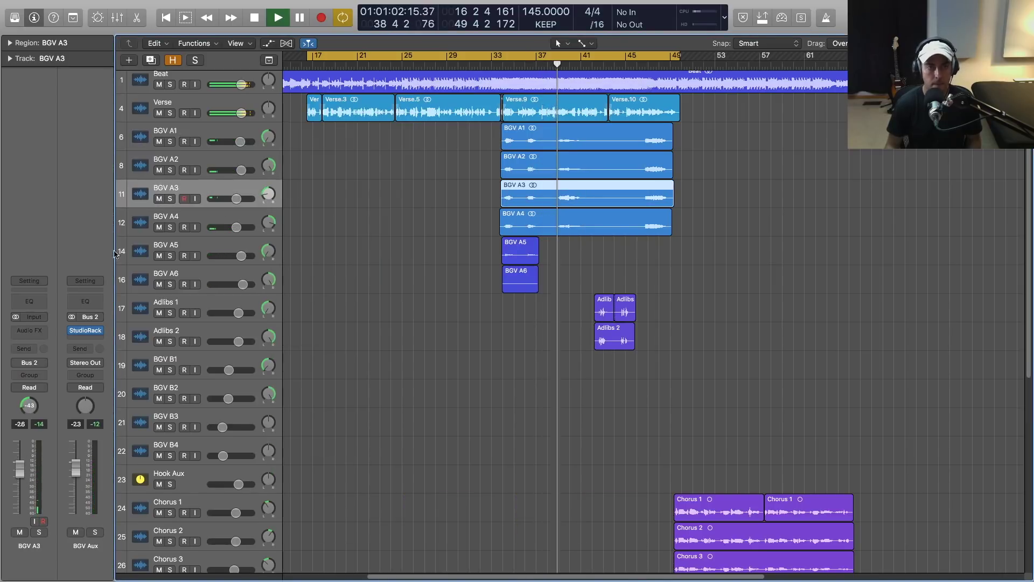
left_click(85, 330)
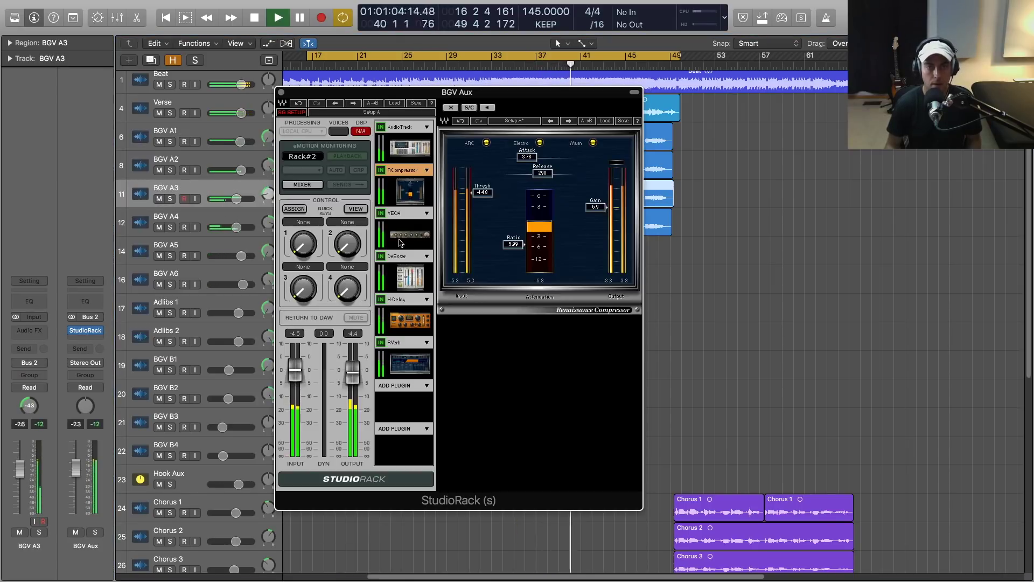
left_click(398, 213)
left_click(280, 93)
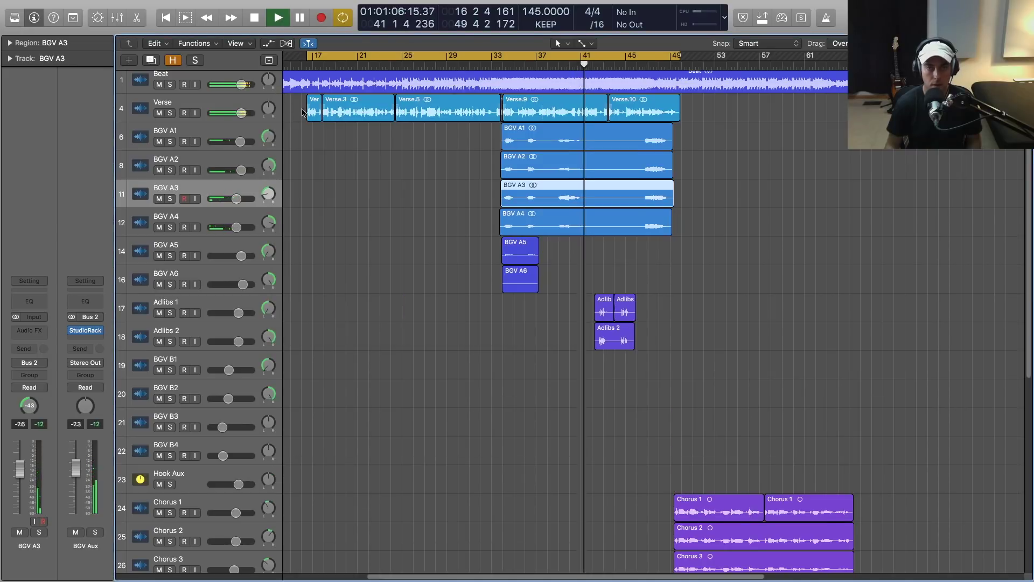
Review the Adlibs 1 aux StudioRack during playback, including its RVerb and H-Delay, close the rack and stop playback at the verse's end.
left_click(195, 313)
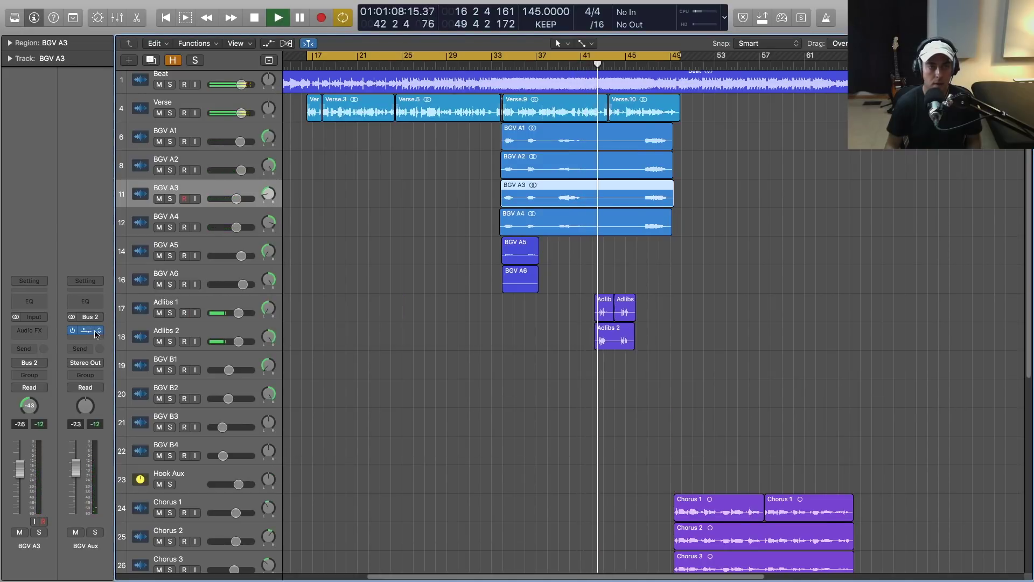
left_click(180, 305)
left_click(85, 330)
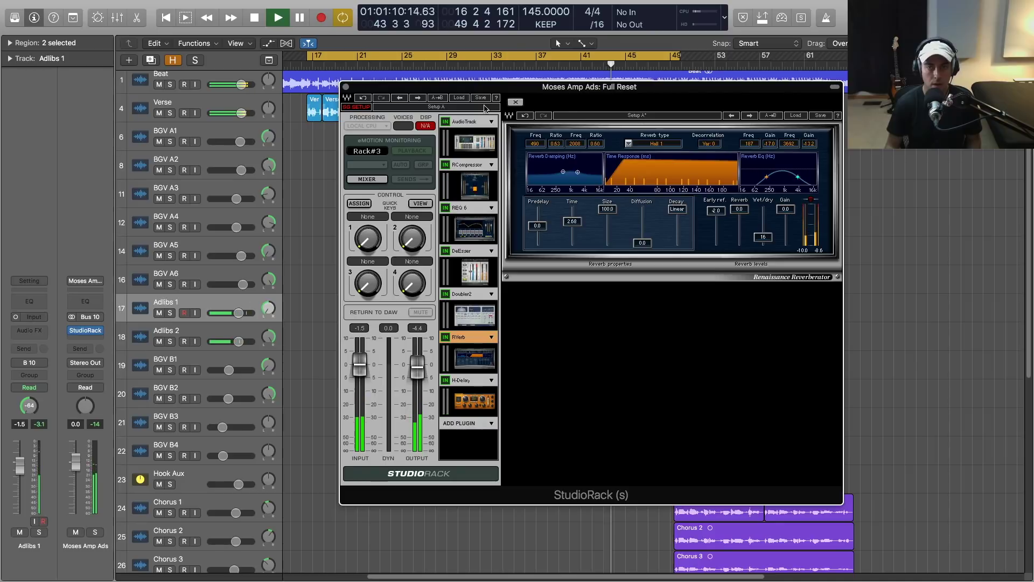
left_click(476, 403)
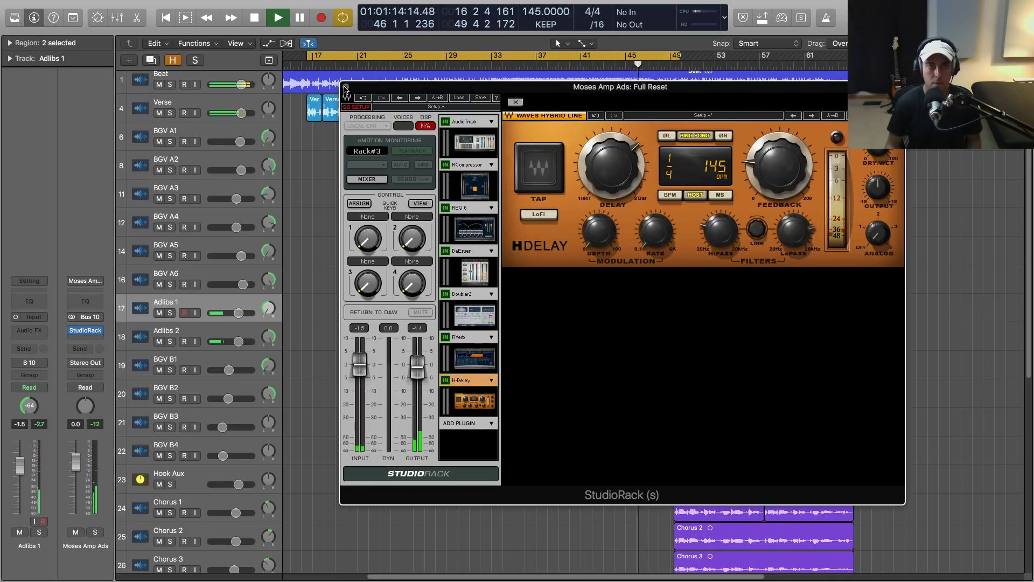
left_click(346, 86)
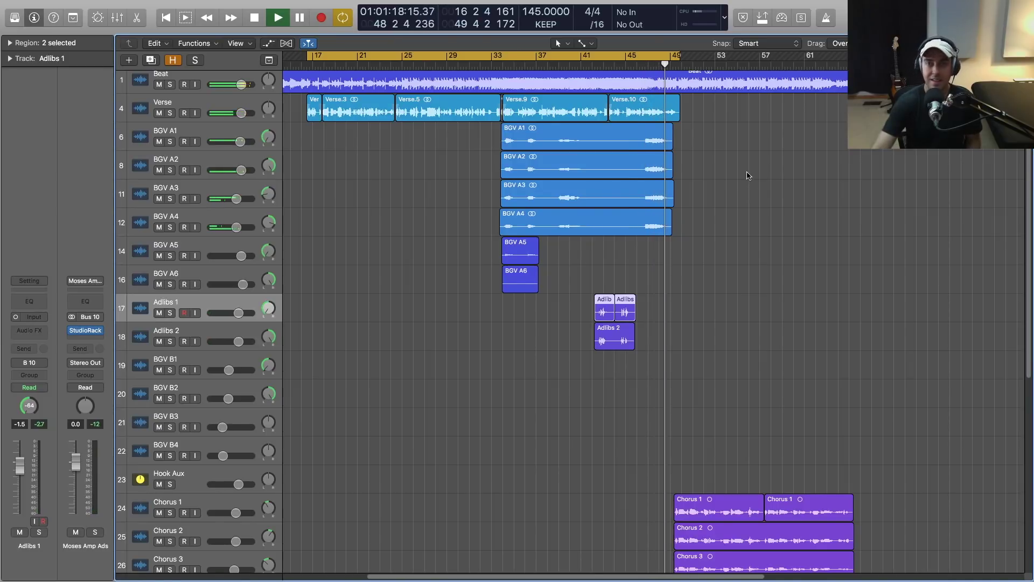
key("space")
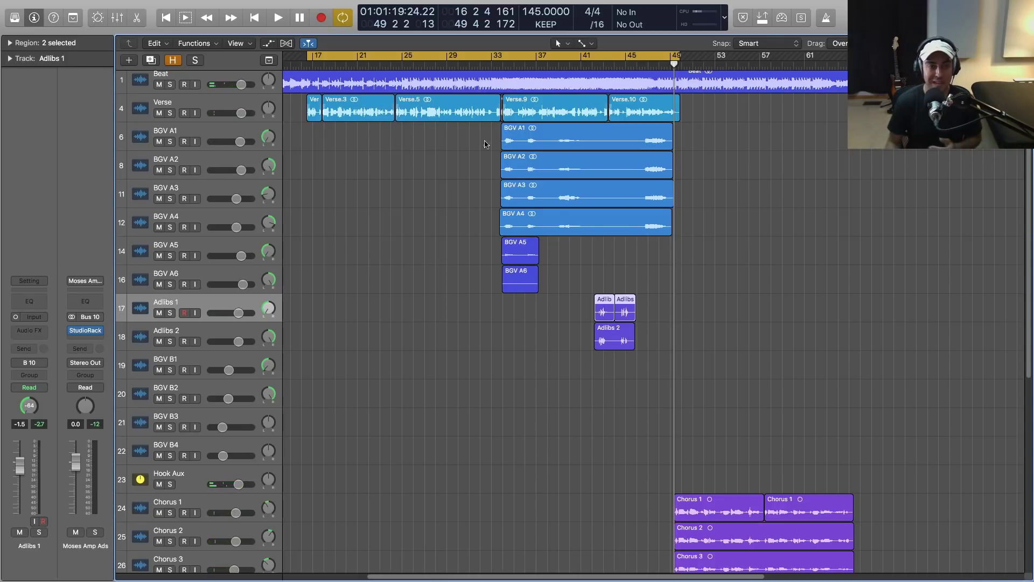
Select the Verse track and open the StudioRack on its Verse Aux for review.
left_click(165, 105)
left_click(86, 332)
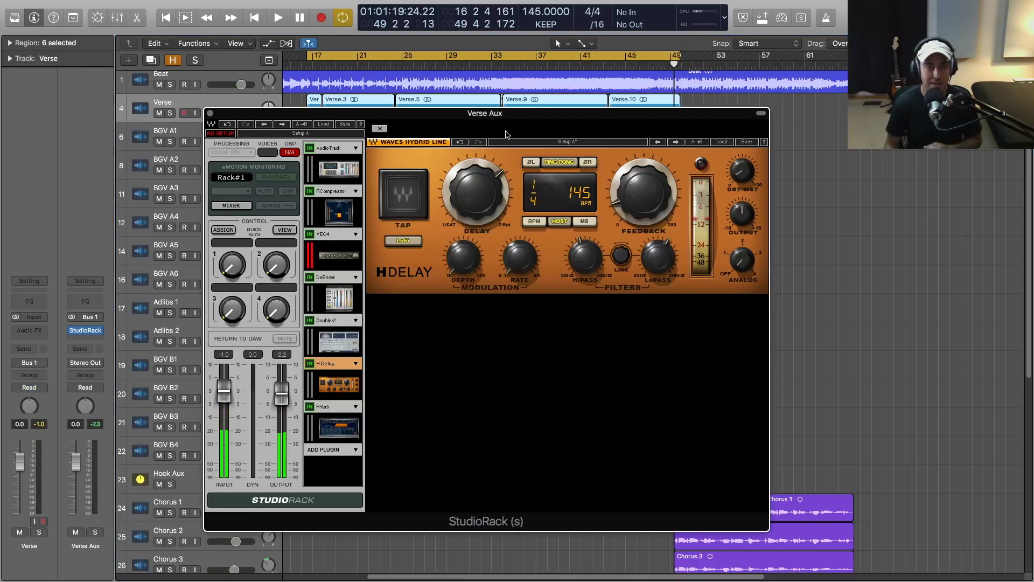